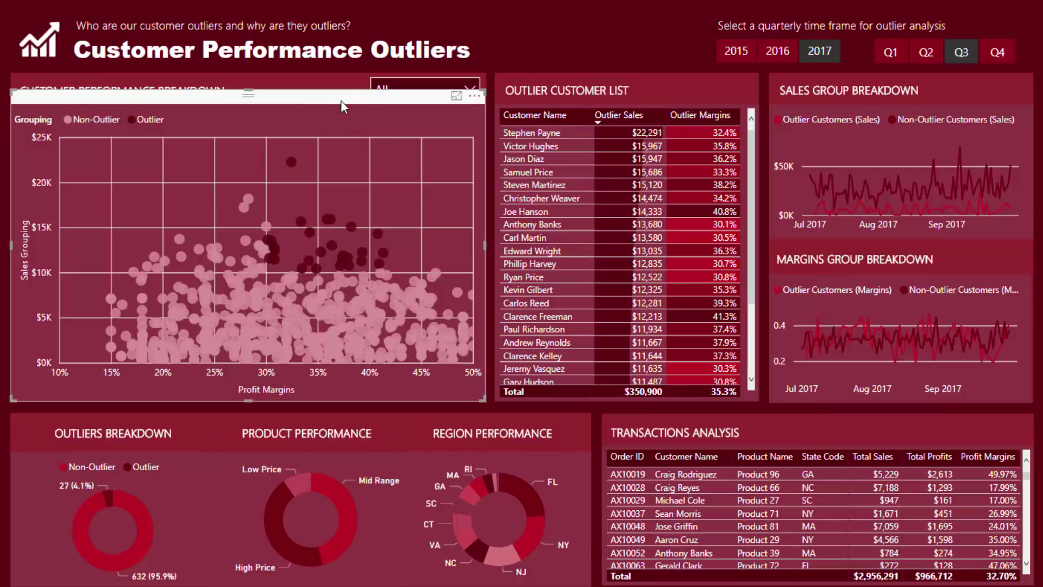
Step: Select the customer outlier scatter chart and view the tooltips on its data points
{"action": "left_click", "coordinate": [234, 195]}
{"action": "mouse_move", "coordinate": [279, 246]}
{"action": "mouse_move", "coordinate": [224, 275]}
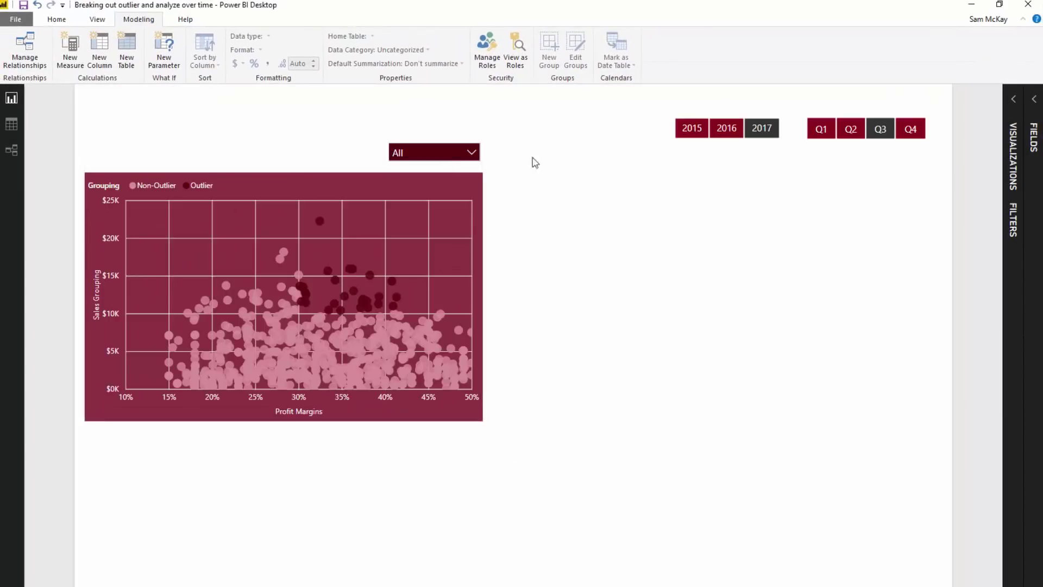
Step: Filter the Grouping slicer to Outlier, then Non-Outlier, then reset it to All
{"action": "left_click", "coordinate": [471, 153]}
{"action": "left_click", "coordinate": [412, 186]}
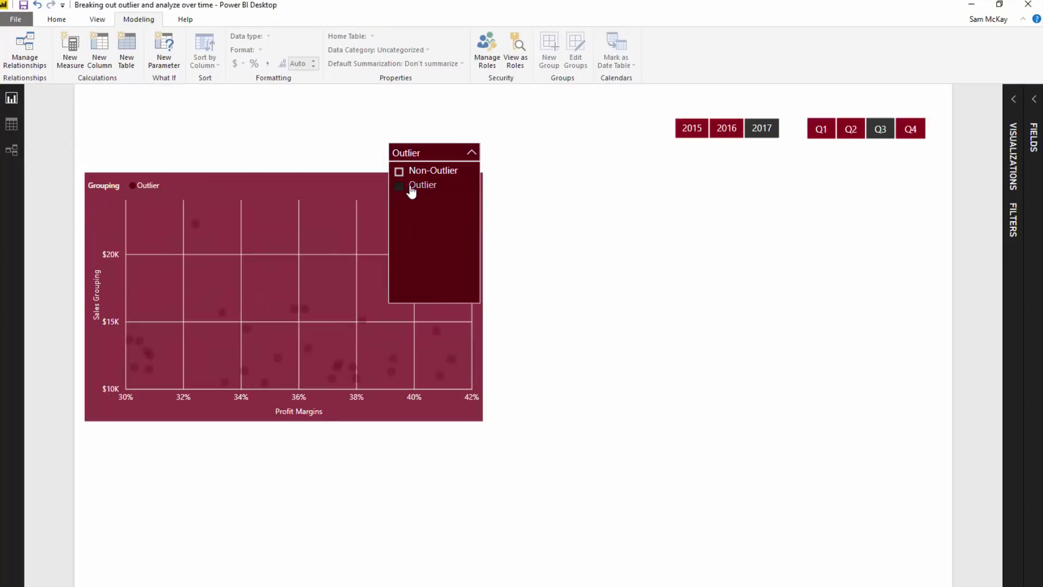
{"action": "left_click", "coordinate": [415, 171]}
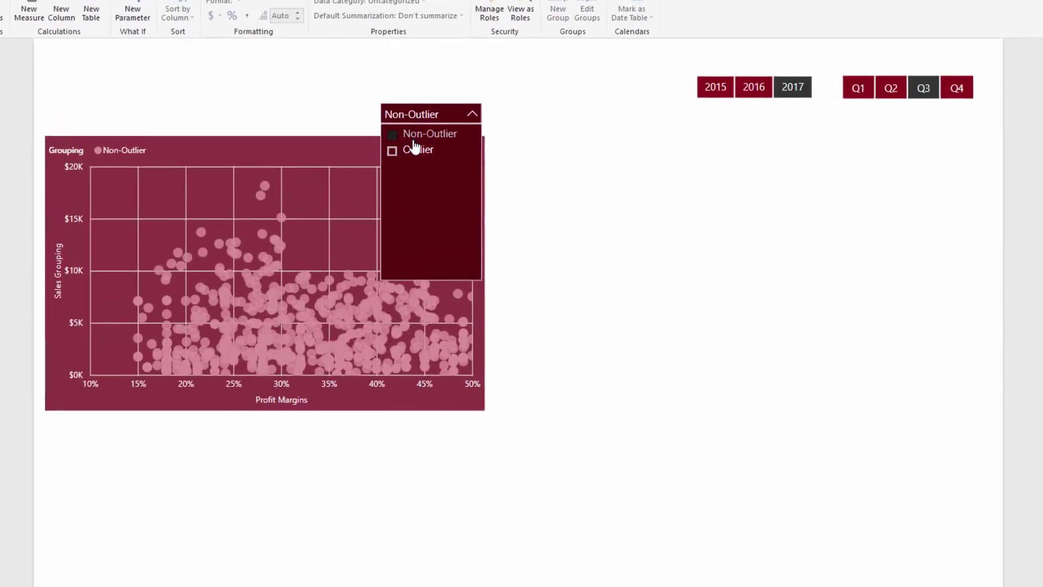
{"action": "left_click", "coordinate": [416, 152]}
{"action": "left_click", "coordinate": [440, 137]}
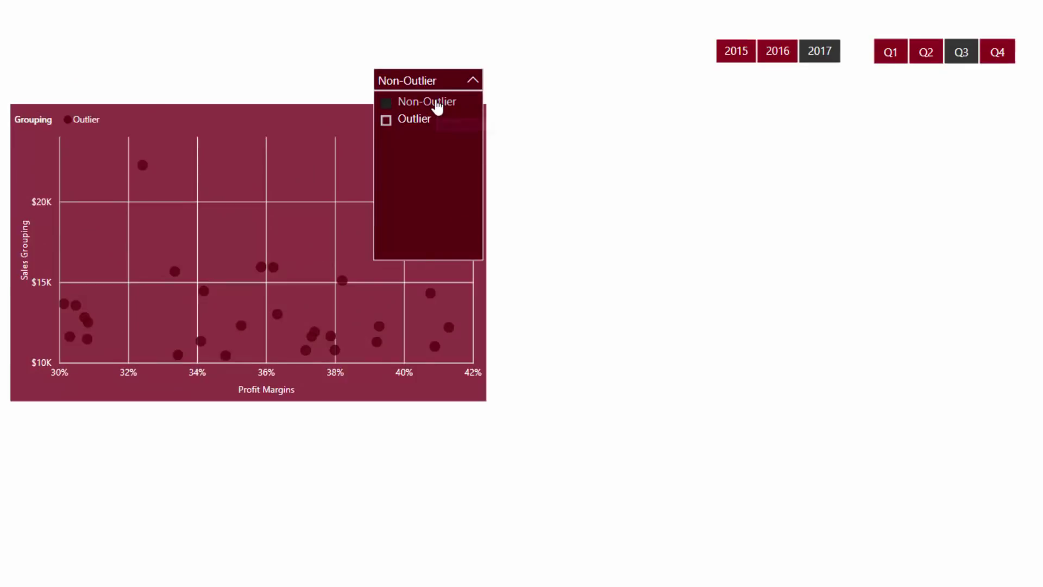
{"action": "left_click", "coordinate": [438, 105]}
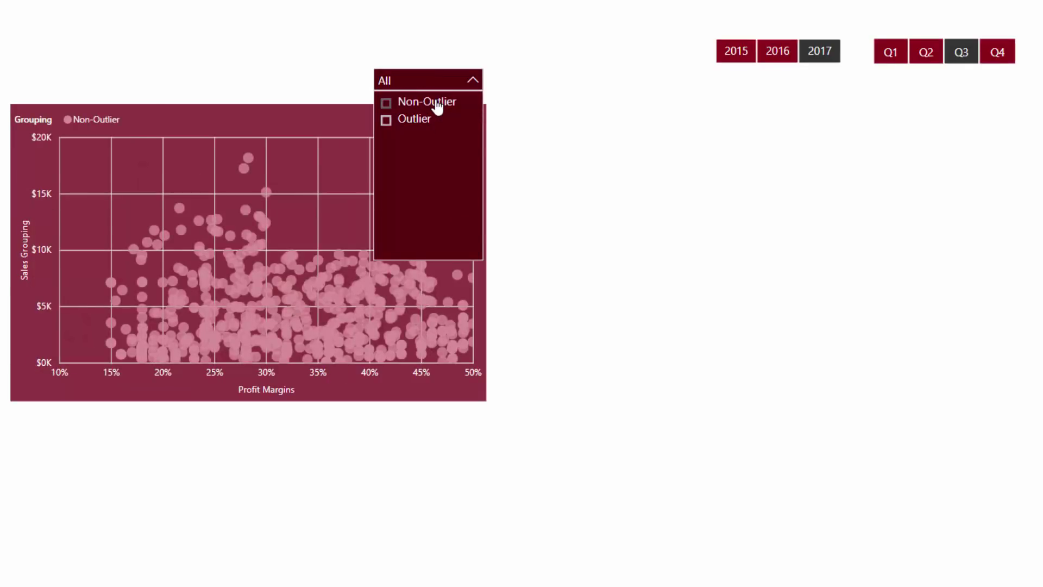
{"action": "left_click", "coordinate": [474, 82]}
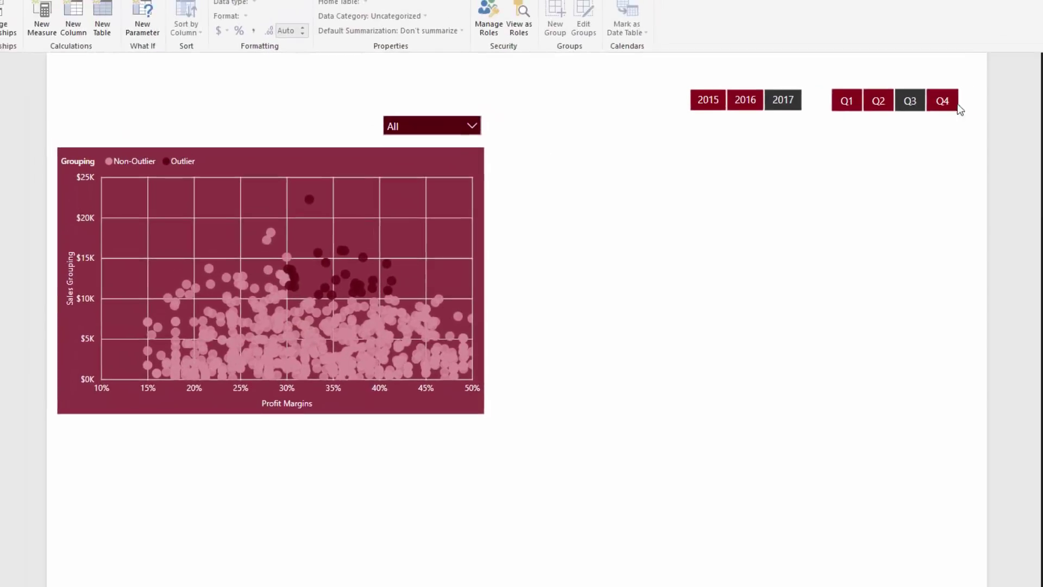
Step: Review the Sales Grouping measure's Outlier Sales and Non-Outlier Sales branches in Outlier Calculations
{"action": "left_click", "coordinate": [1015, 100]}
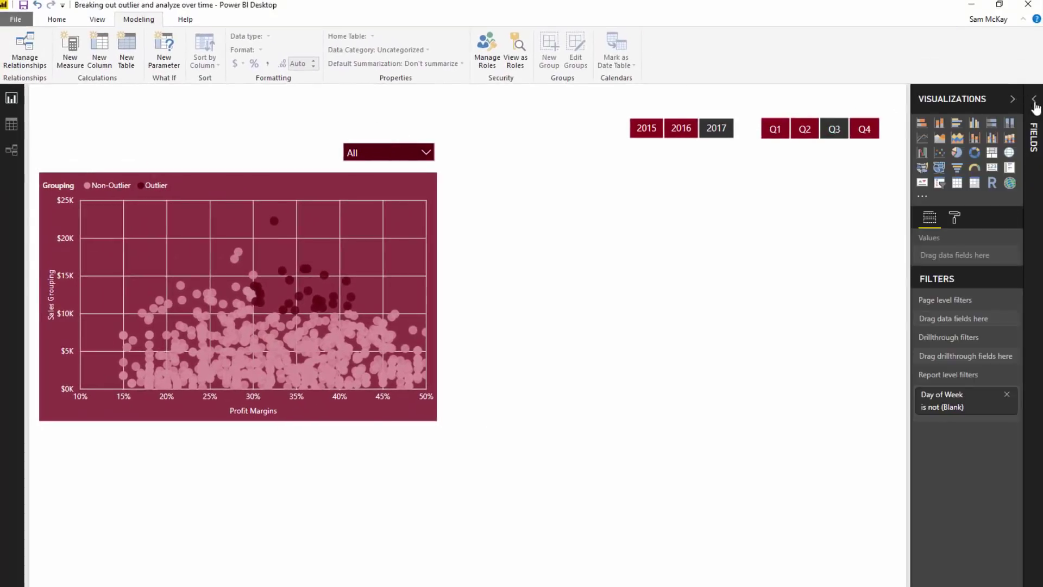
{"action": "left_click", "coordinate": [1035, 104]}
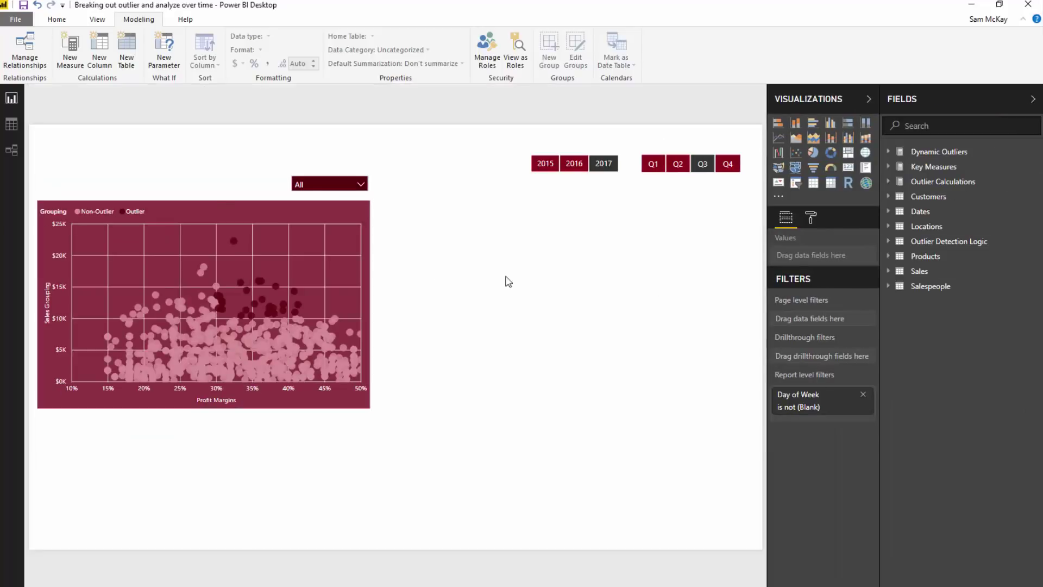
{"action": "left_click", "coordinate": [210, 194]}
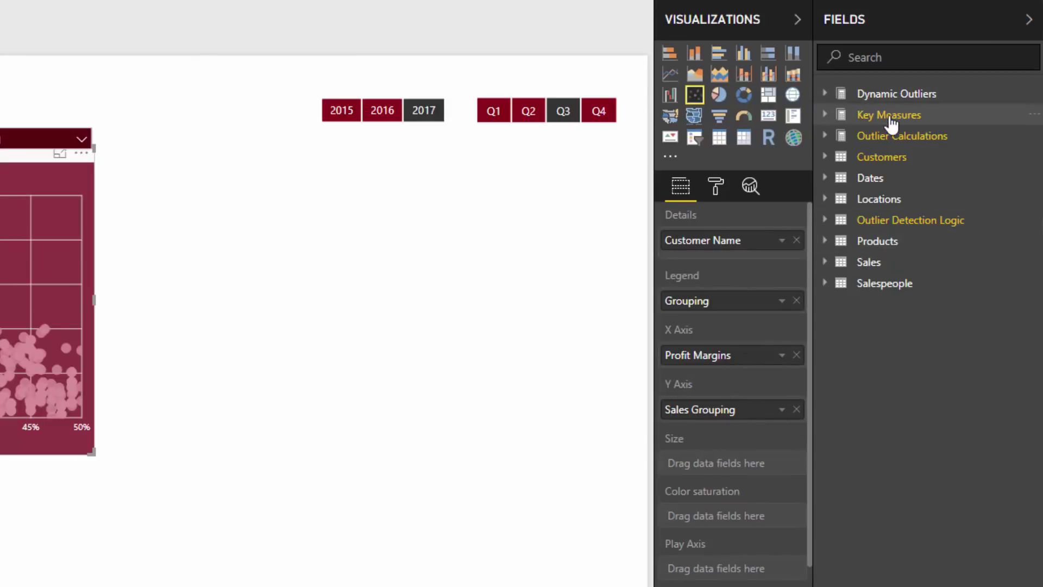
{"action": "left_click", "coordinate": [880, 139]}
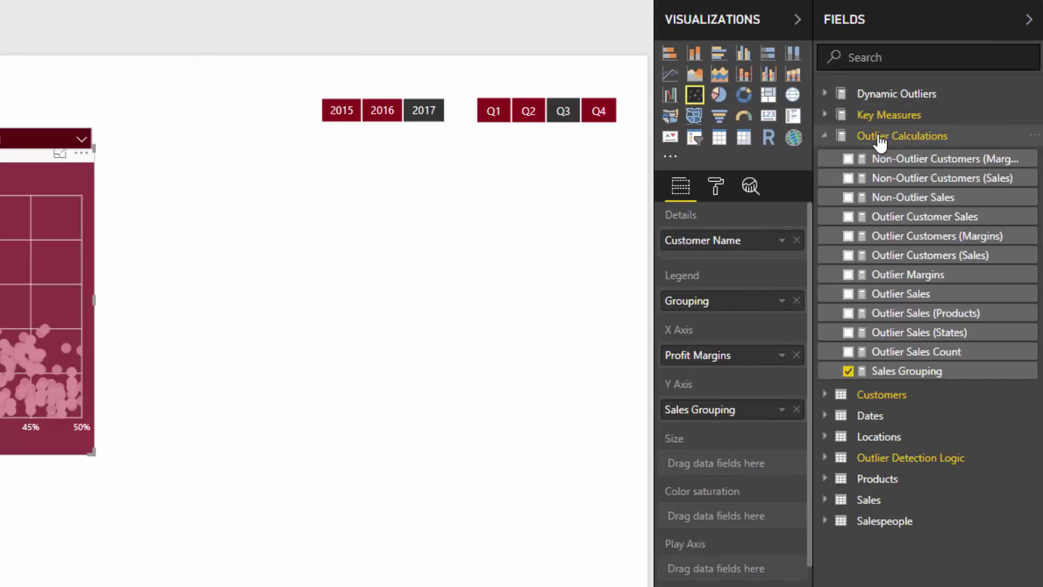
{"action": "left_click", "coordinate": [908, 370]}
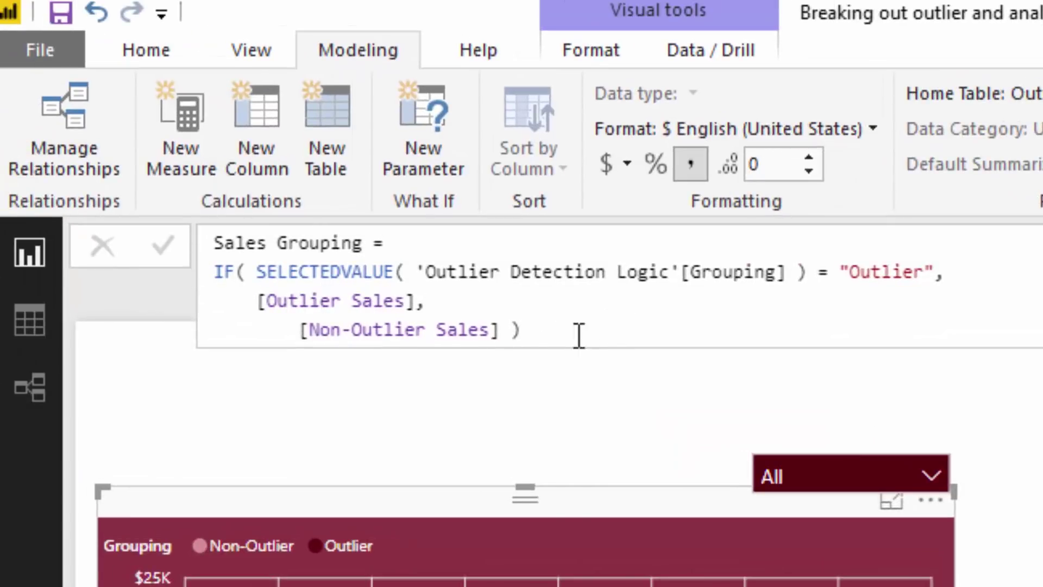
{"action": "left_click_drag", "start_coordinate": [426, 302], "coordinate": [259, 310]}
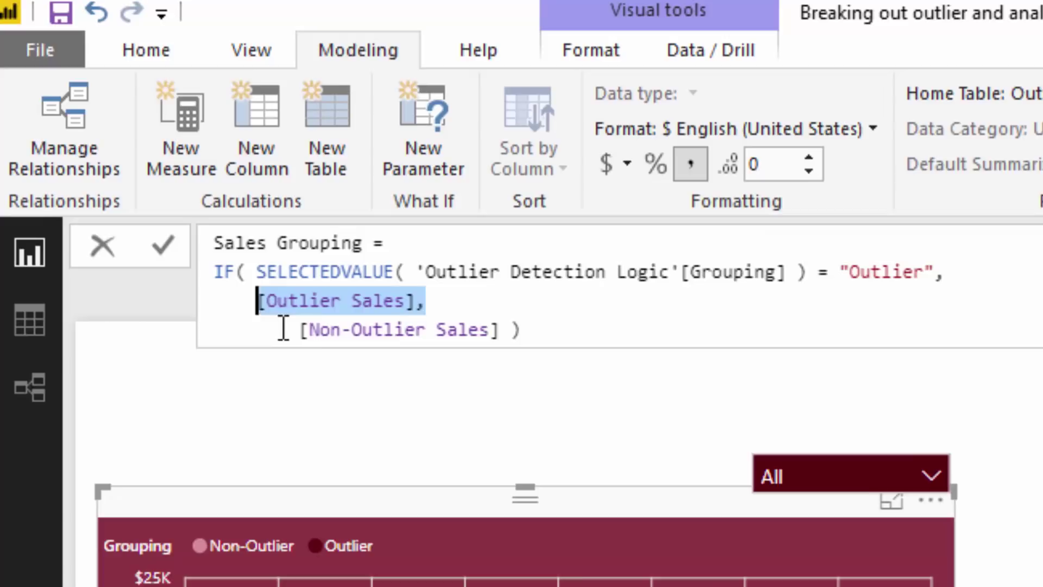
{"action": "left_click_drag", "start_coordinate": [300, 329], "coordinate": [503, 333]}
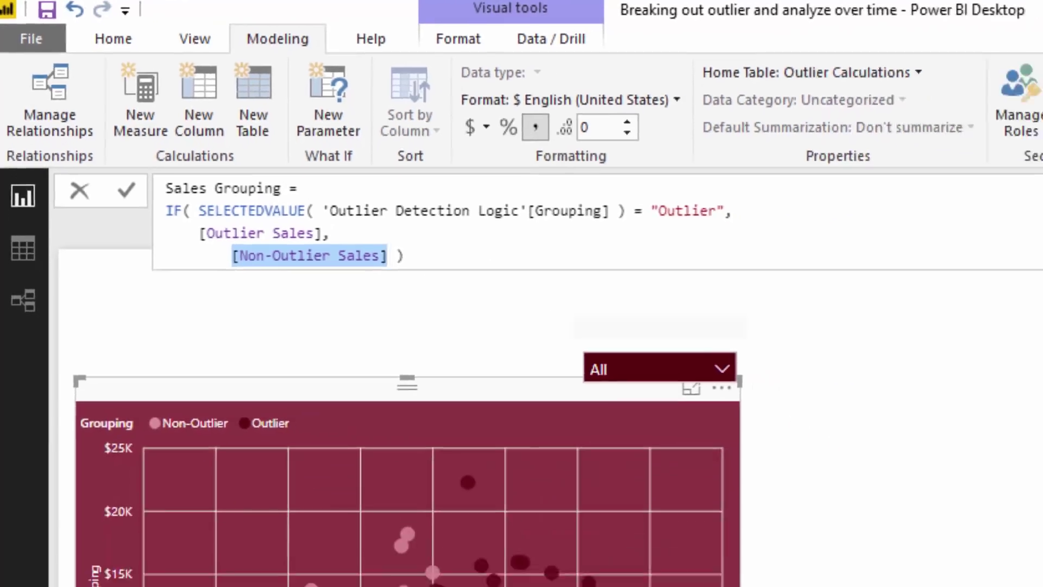
{"action": "left_click", "coordinate": [923, 426]}
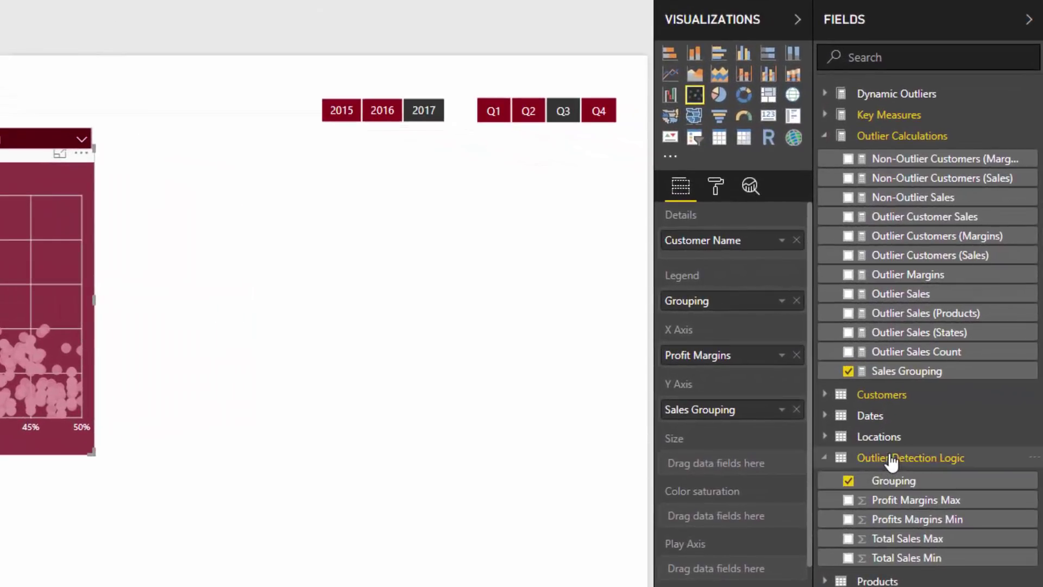
Step: Collapse Outlier Calculations and open the Dynamic Non-Outlier Sales measure under Dynamic Outliers
{"action": "left_click", "coordinate": [928, 418]}
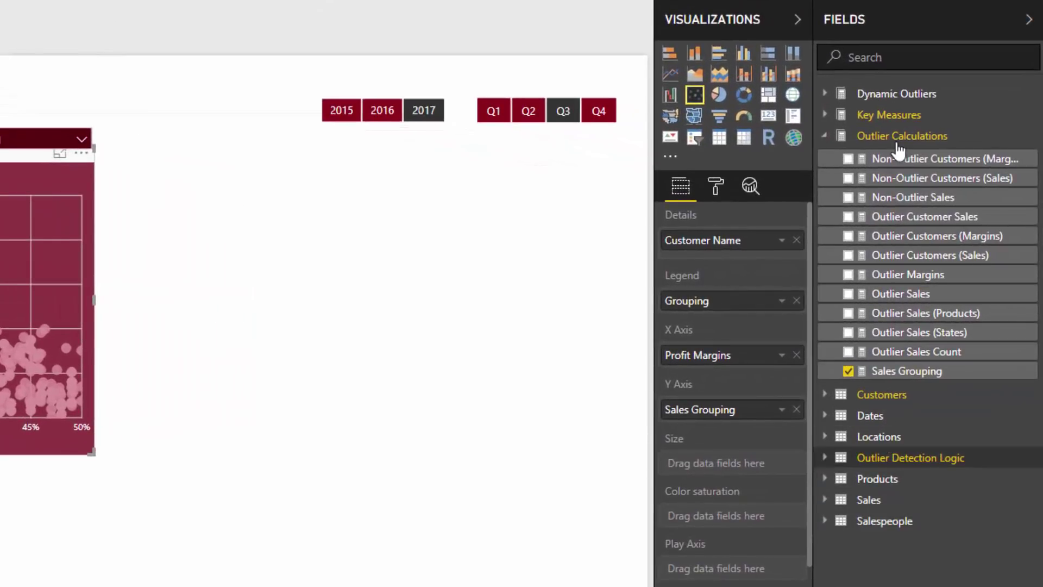
{"action": "left_click", "coordinate": [883, 137]}
{"action": "left_click", "coordinate": [892, 96]}
{"action": "left_click", "coordinate": [895, 116]}
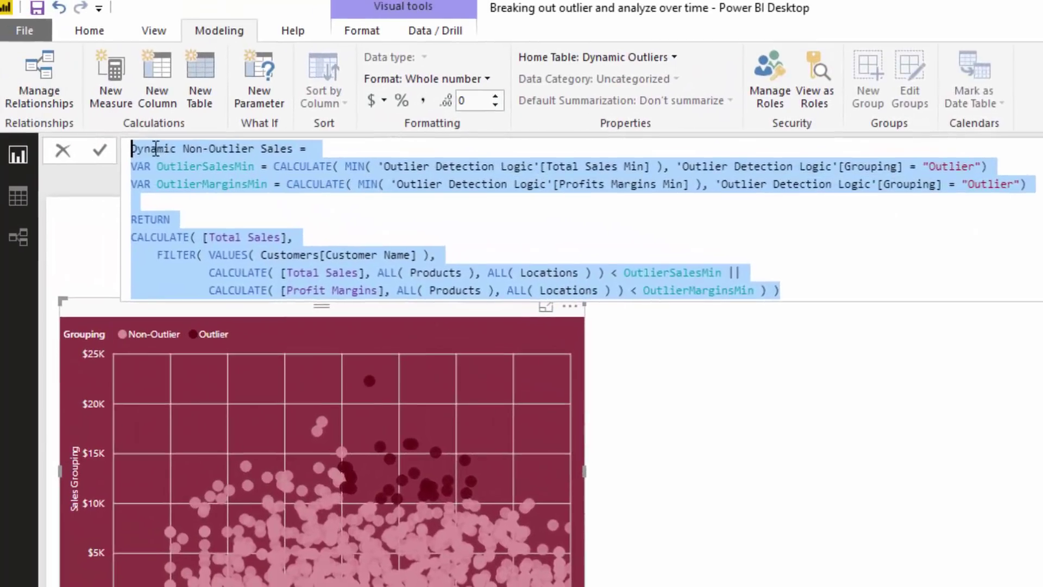
Step: Study the formula's OutlierSalesMin VAR thresholds and FILTER condition, then close the formula
{"action": "left_click", "coordinate": [176, 148]}
{"action": "left_click_drag", "start_coordinate": [176, 148], "coordinate": [77, 151]}
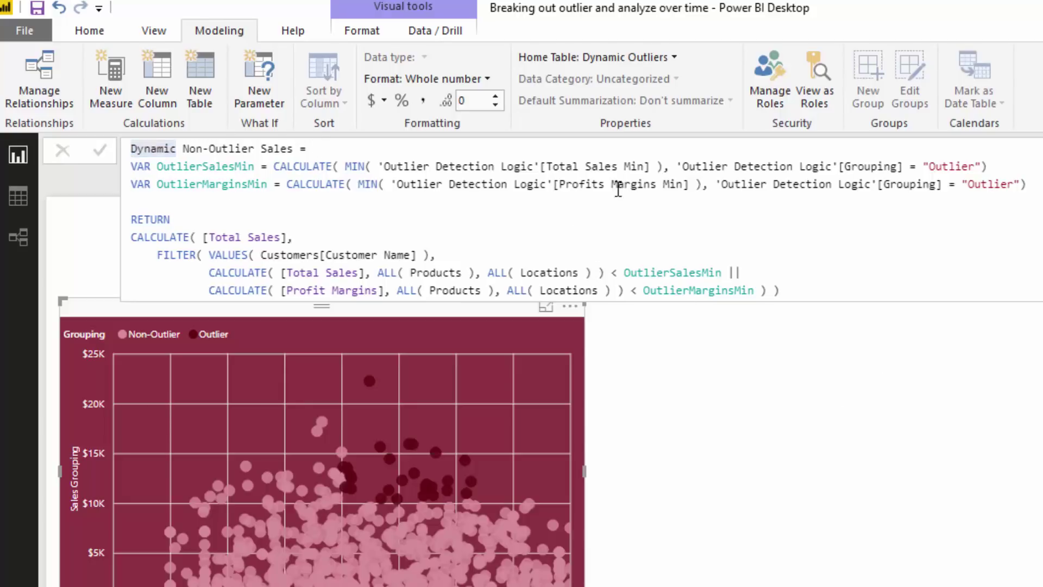
{"action": "left_click_drag", "start_coordinate": [1028, 184], "coordinate": [78, 164]}
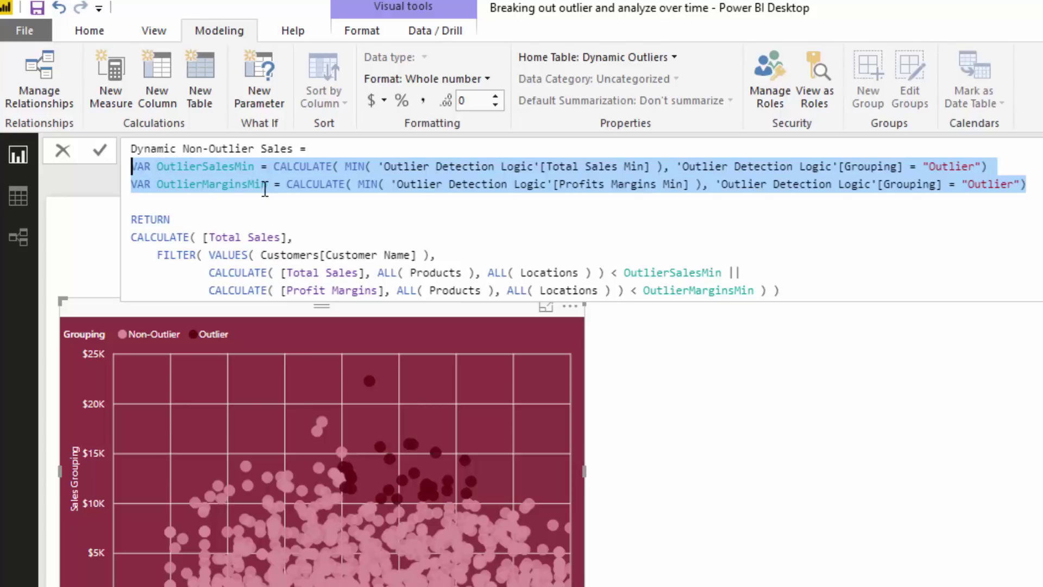
{"action": "left_click_drag", "start_coordinate": [274, 166], "coordinate": [988, 166]}
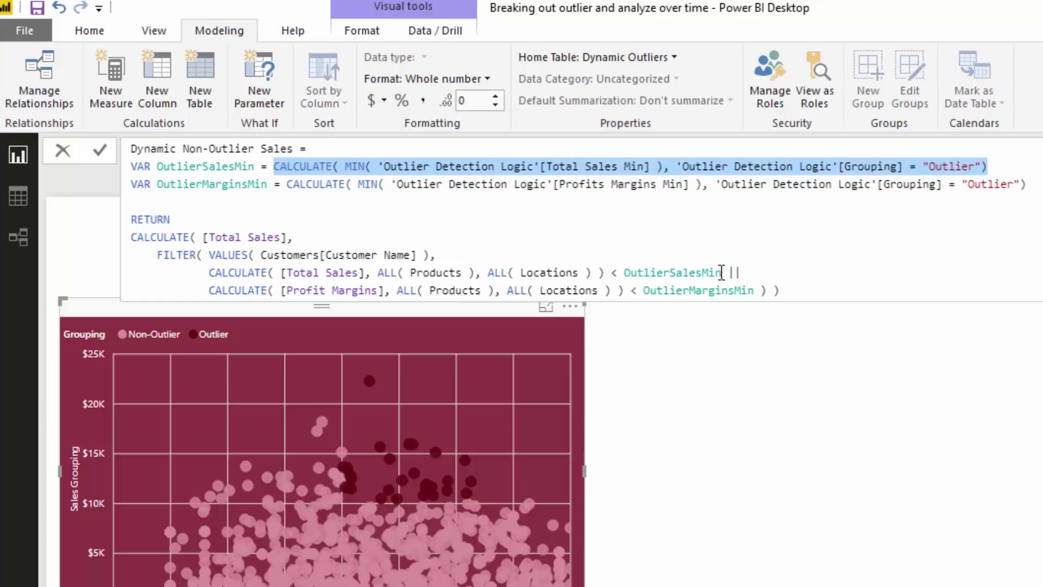
{"action": "left_click_drag", "start_coordinate": [722, 272], "coordinate": [625, 273]}
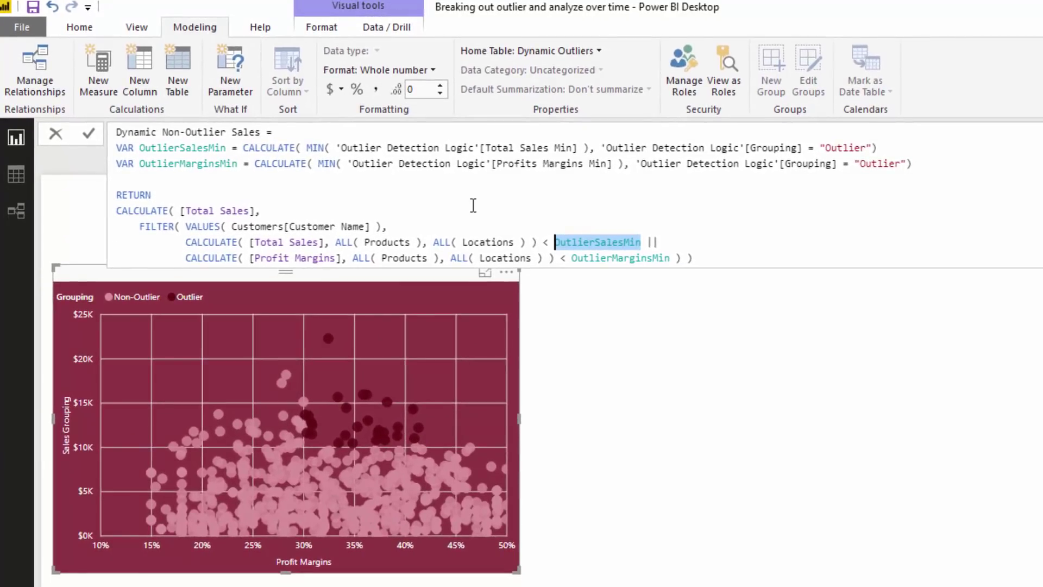
{"action": "left_click", "coordinate": [726, 373]}
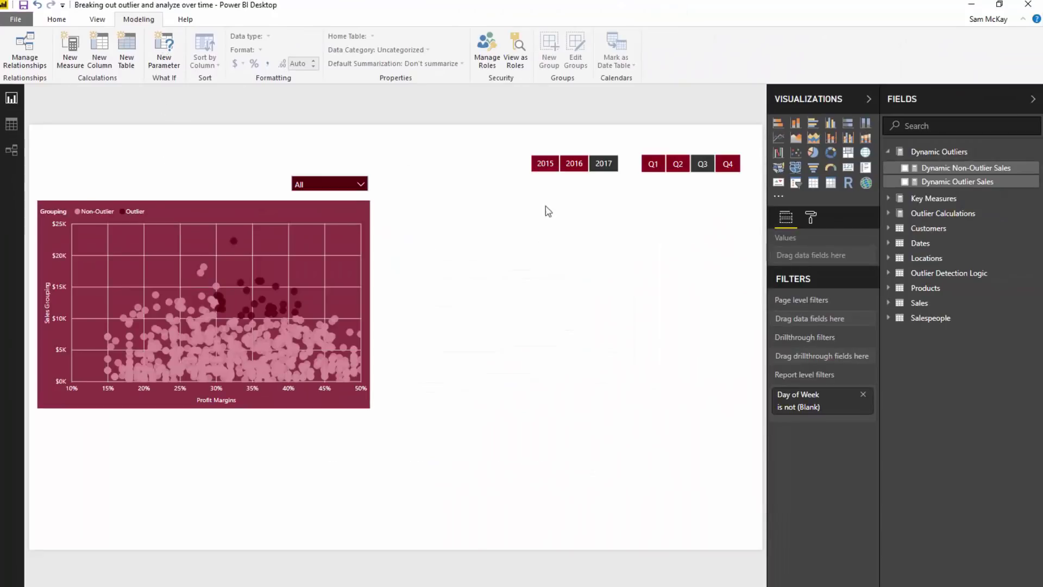
Step: Start a new what-if parameter named 'Sales Outliers'
{"action": "left_click", "coordinate": [163, 47]}
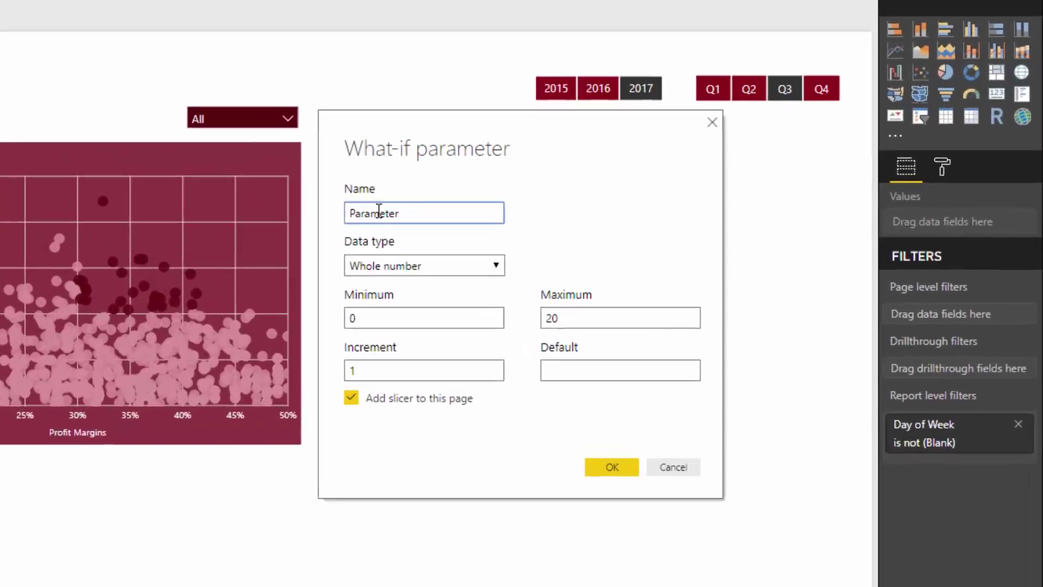
{"action": "double_click", "coordinate": [379, 212]}
{"action": "type", "text": "S"}
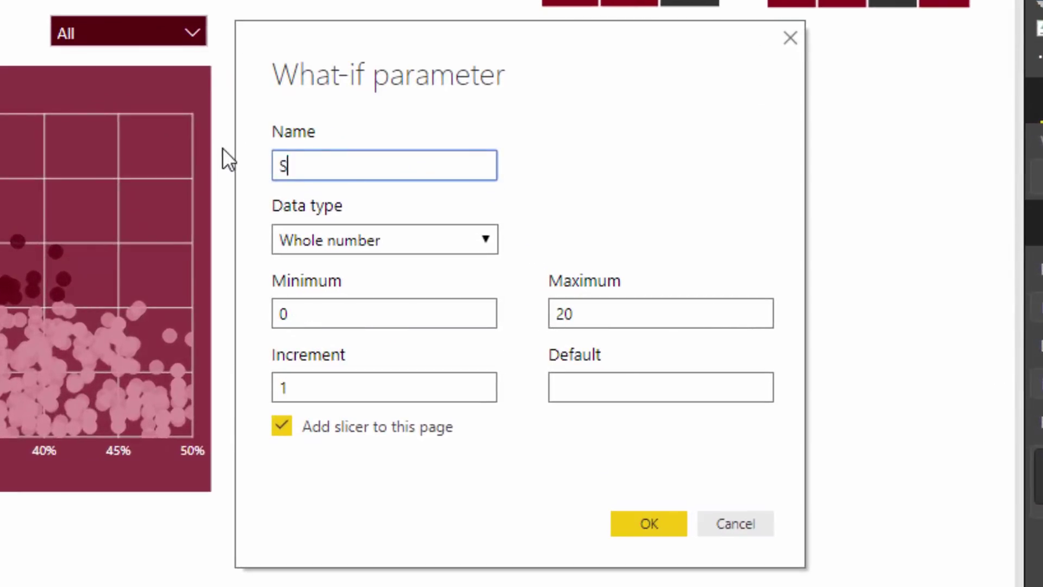
{"action": "type", "text": "ales Amount"}
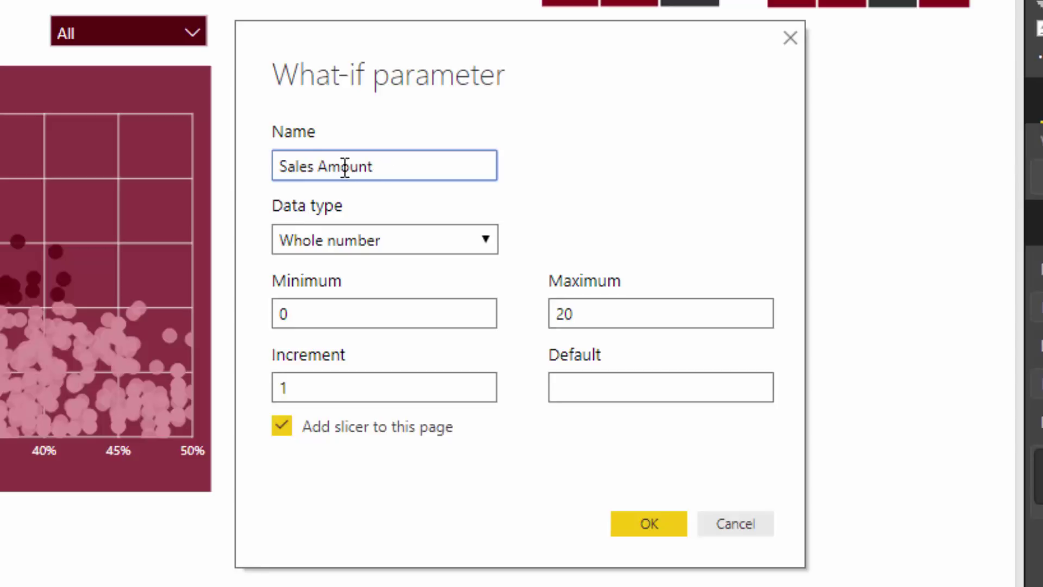
{"action": "left_click_drag", "start_coordinate": [374, 165], "coordinate": [320, 163]}
{"action": "type", "text": "Outliers"}
Step: Set the parameter's maximum to 20000 and increment to 1000
{"action": "left_click", "coordinate": [312, 314]}
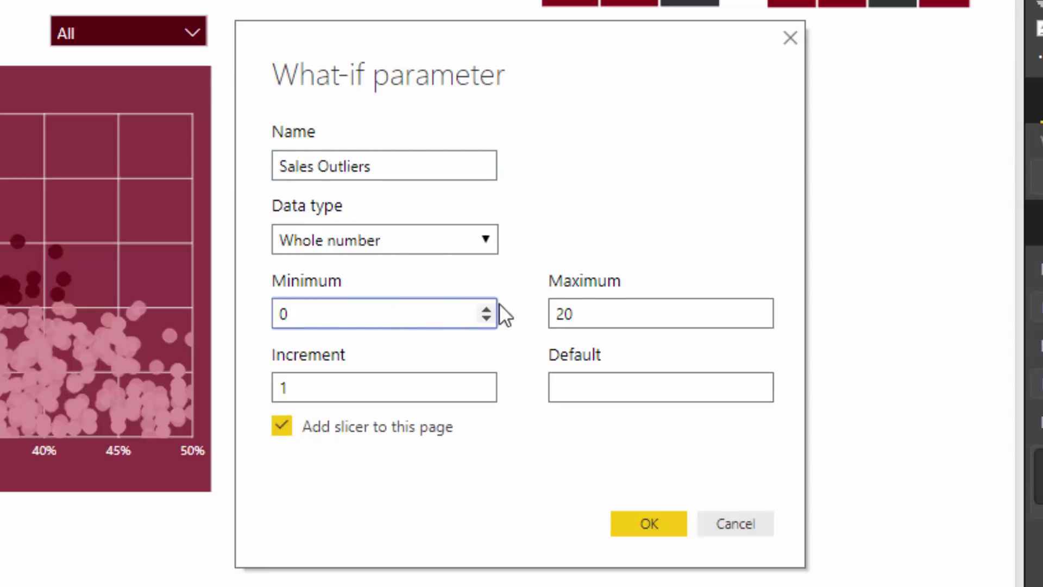
{"action": "left_click", "coordinate": [602, 315]}
{"action": "key", "text": "ctrl+a"}
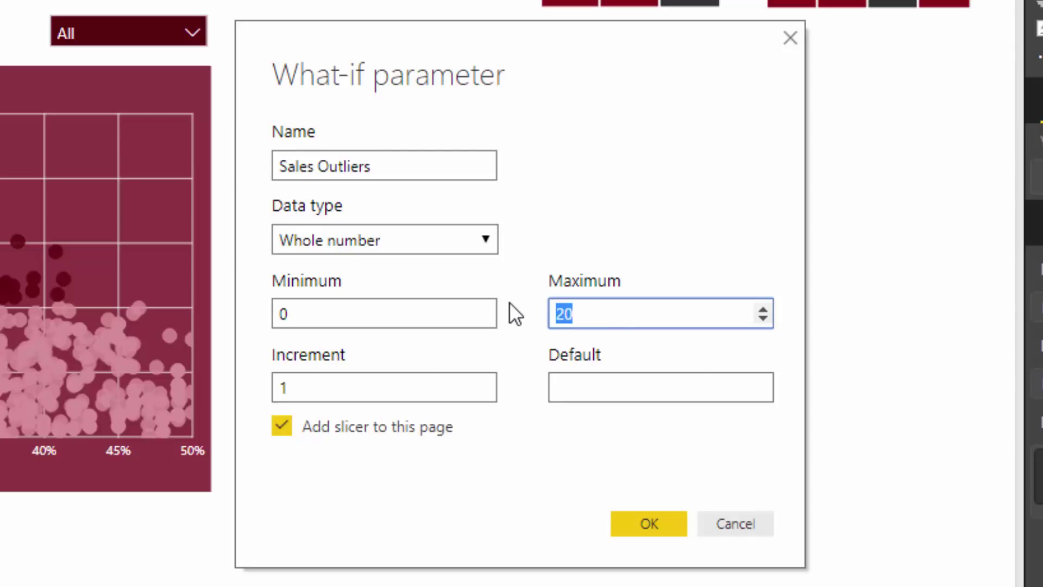
{"action": "type", "text": "20000"}
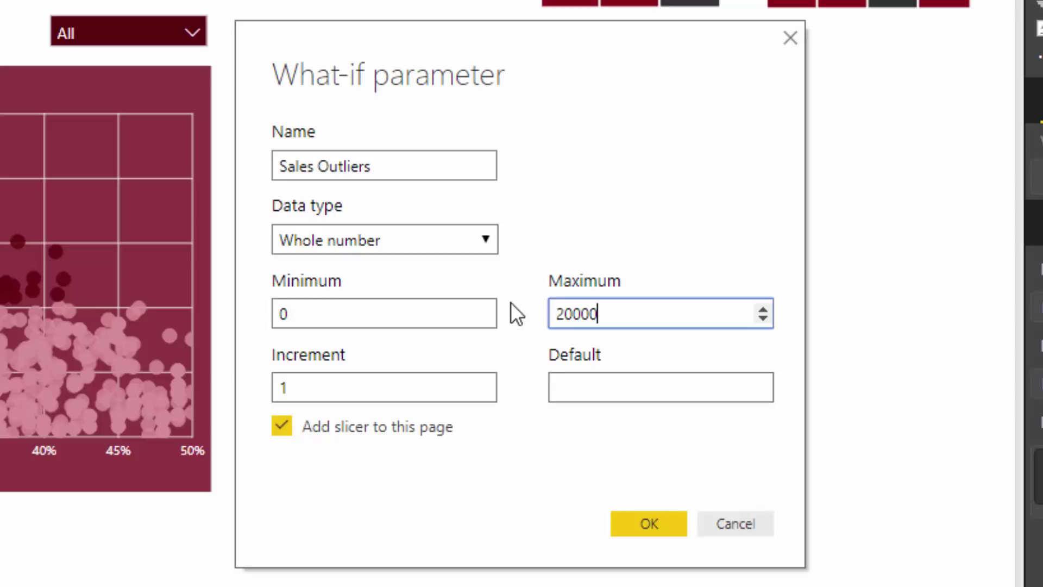
{"action": "left_click", "coordinate": [300, 387]}
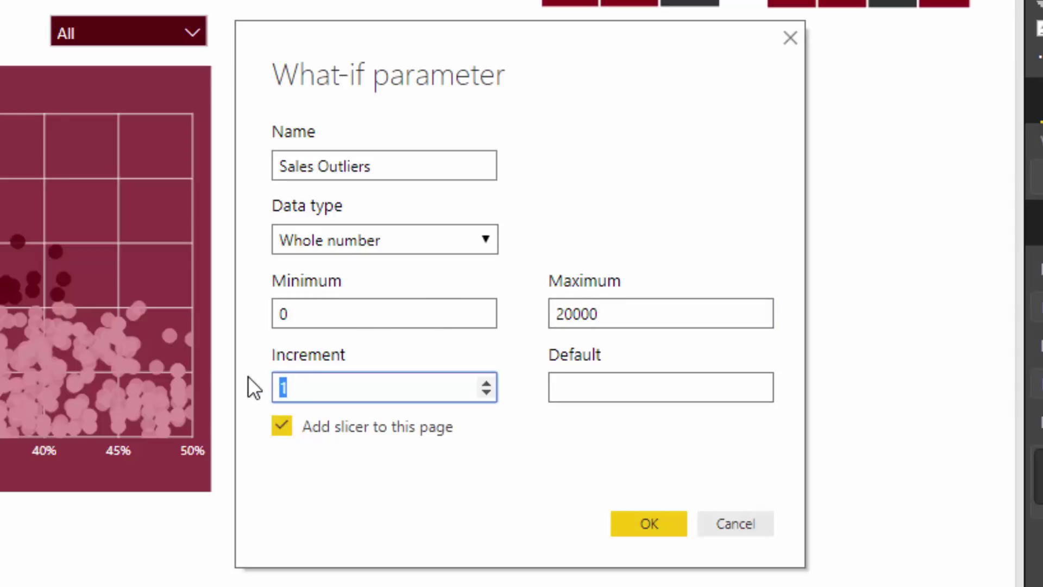
{"action": "type", "text": "1000"}
Step: Create the parameter, then move and shrink its slicer beside the scatter chart
{"action": "left_click", "coordinate": [631, 523]}
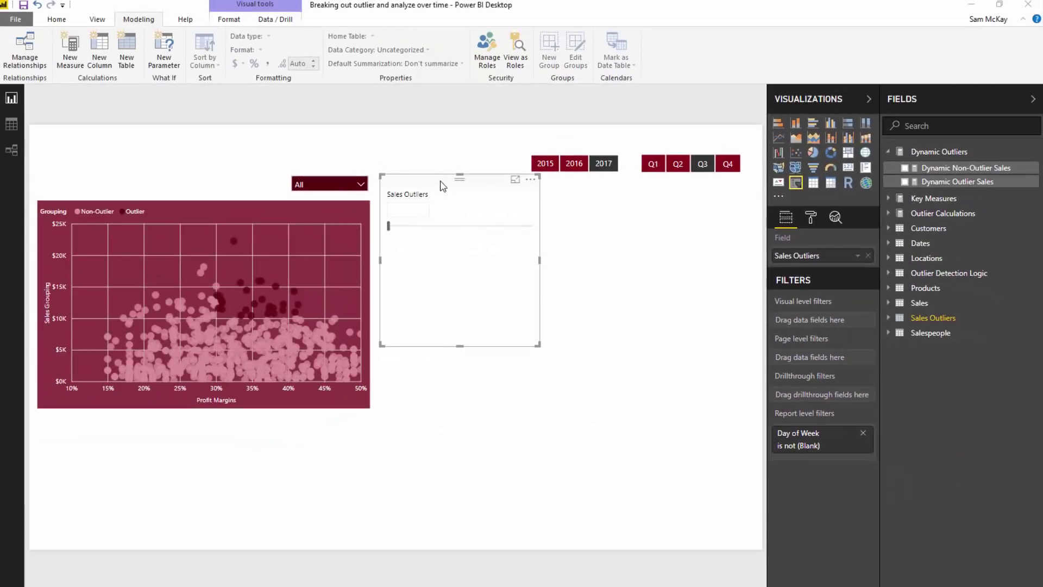
{"action": "left_click_drag", "start_coordinate": [397, 102], "coordinate": [567, 157]}
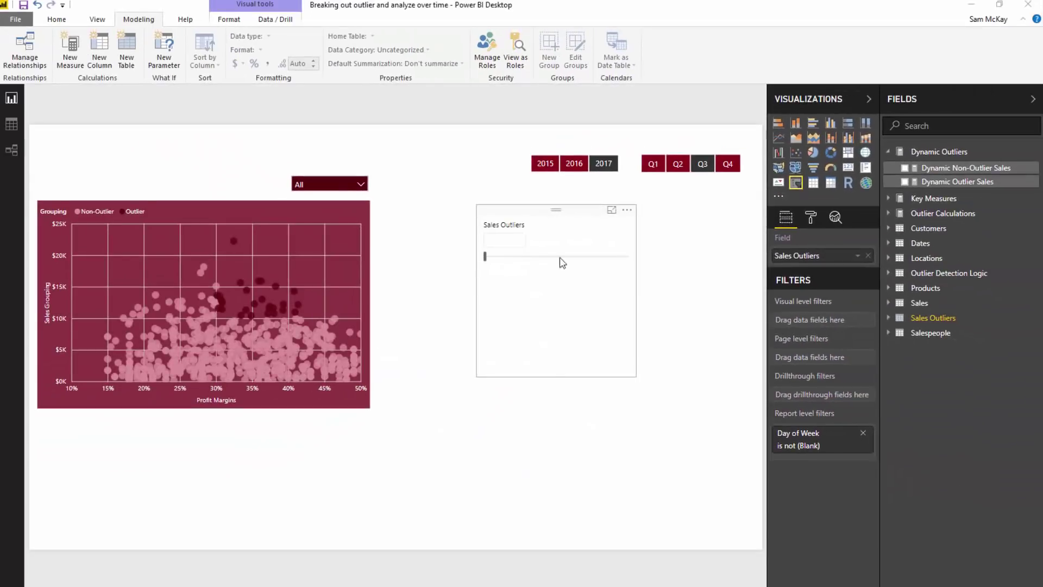
{"action": "left_click_drag", "start_coordinate": [633, 375], "coordinate": [598, 300]}
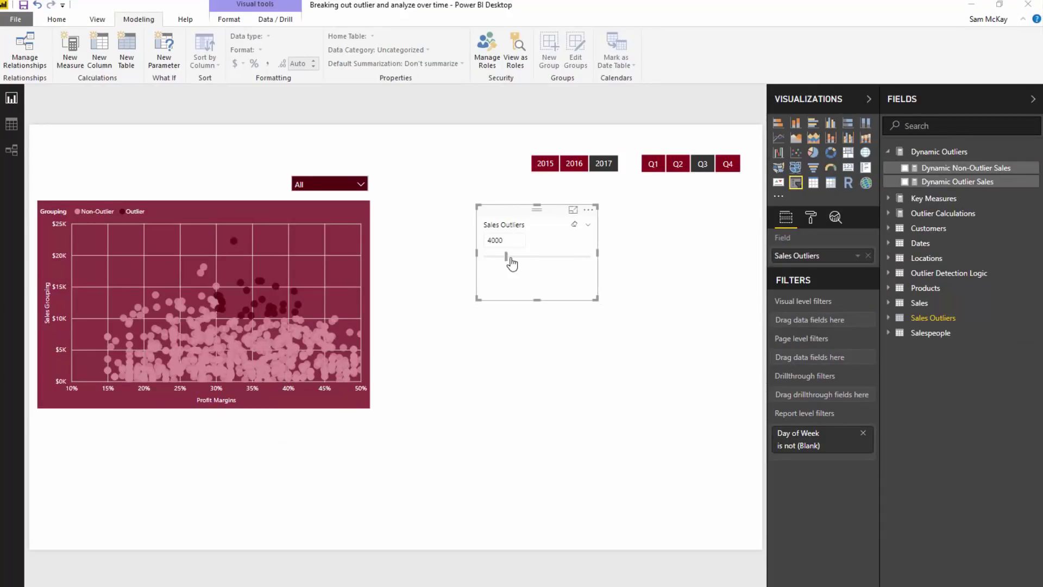
{"action": "left_click_drag", "start_coordinate": [512, 256], "coordinate": [552, 262]}
{"action": "left_click", "coordinate": [932, 318]}
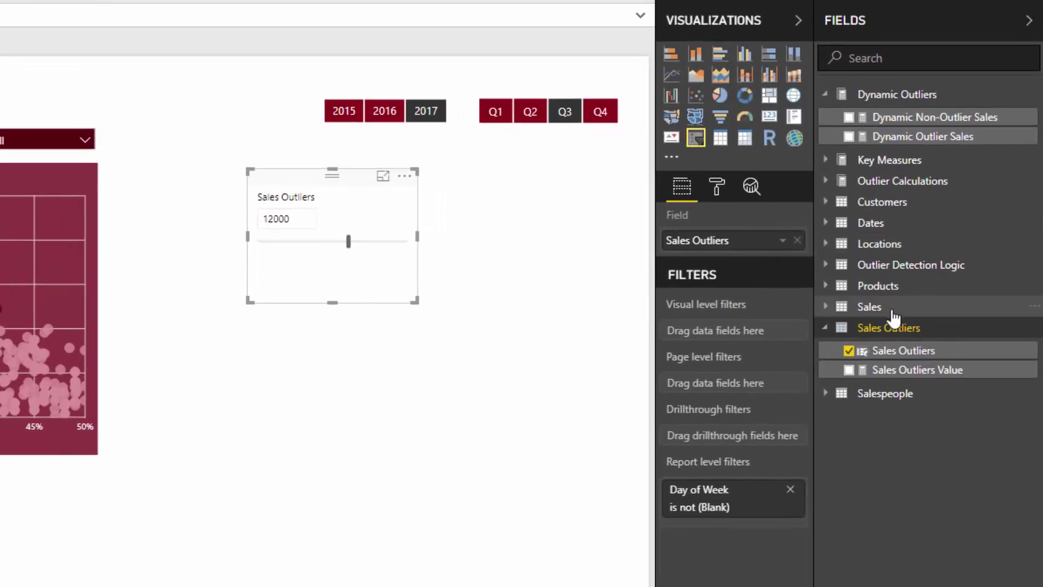
Step: Add Sales Outliers Value as a resized Card visual and adjust the threshold slider
{"action": "left_click_drag", "start_coordinate": [891, 380], "coordinate": [549, 232]}
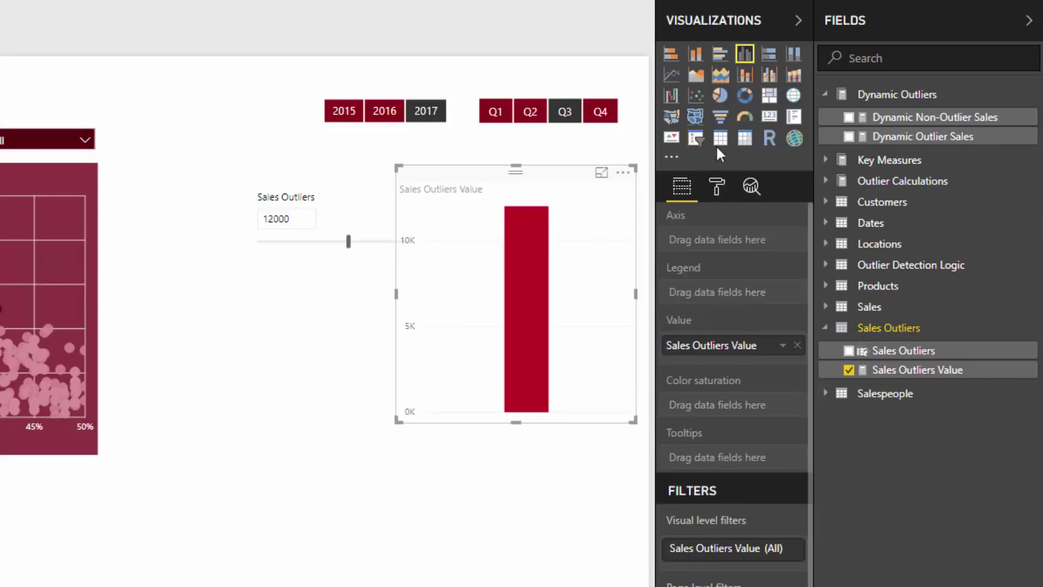
{"action": "left_click", "coordinate": [769, 116]}
{"action": "left_click_drag", "start_coordinate": [403, 415], "coordinate": [439, 288]}
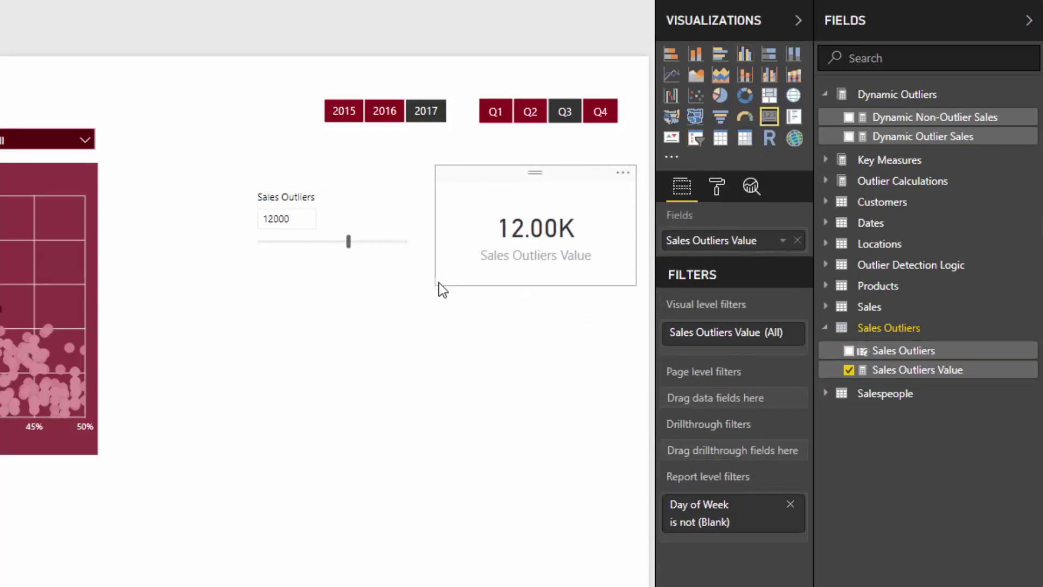
{"action": "mouse_move", "coordinate": [347, 247]}
{"action": "left_mouse_down"}
{"action": "mouse_move", "coordinate": [312, 251]}
{"action": "mouse_move", "coordinate": [356, 245]}
{"action": "left_mouse_up"}
{"action": "left_click", "coordinate": [514, 201]}
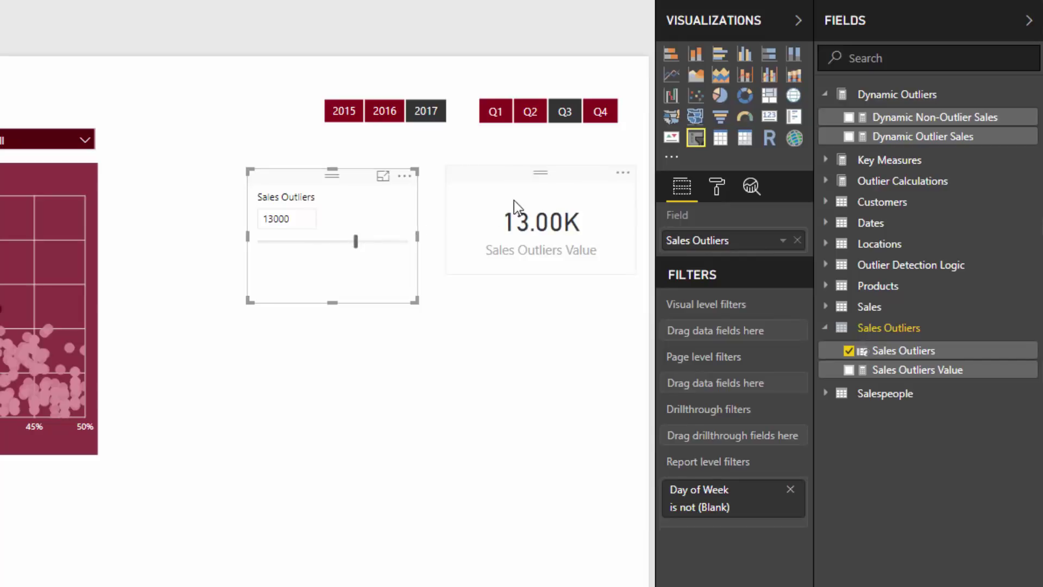
{"action": "left_click", "coordinate": [376, 224]}
Step: Shorten the Sales Outliers slicer and start a new parameter named 'Margin Outliers'
{"action": "left_click_drag", "start_coordinate": [332, 301], "coordinate": [344, 266]}
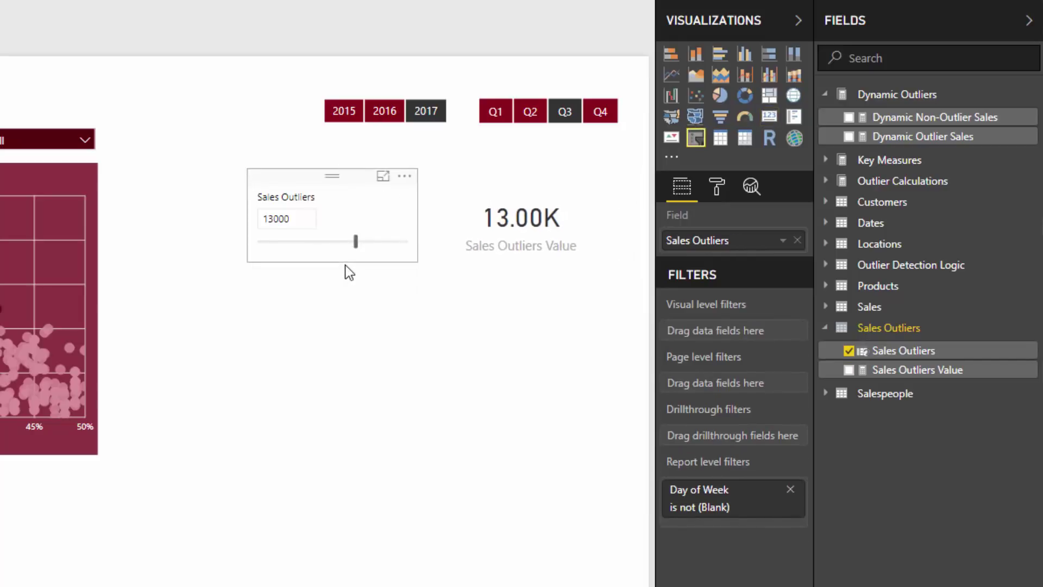
{"action": "left_click", "coordinate": [0, 27]}
{"action": "left_click", "coordinate": [22, 16]}
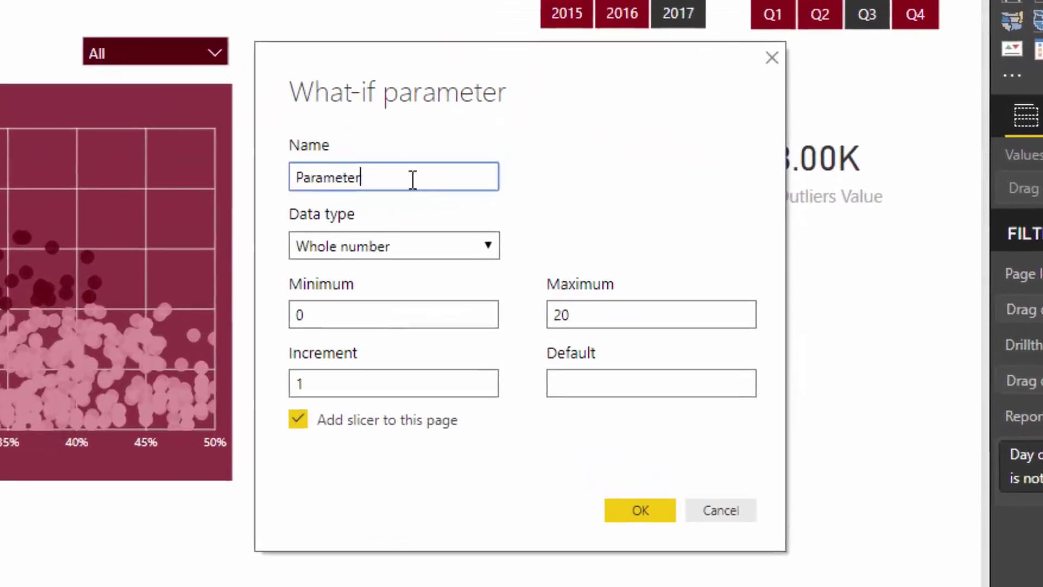
{"action": "double_click", "coordinate": [413, 180]}
{"action": "type", "text": "Ma"}
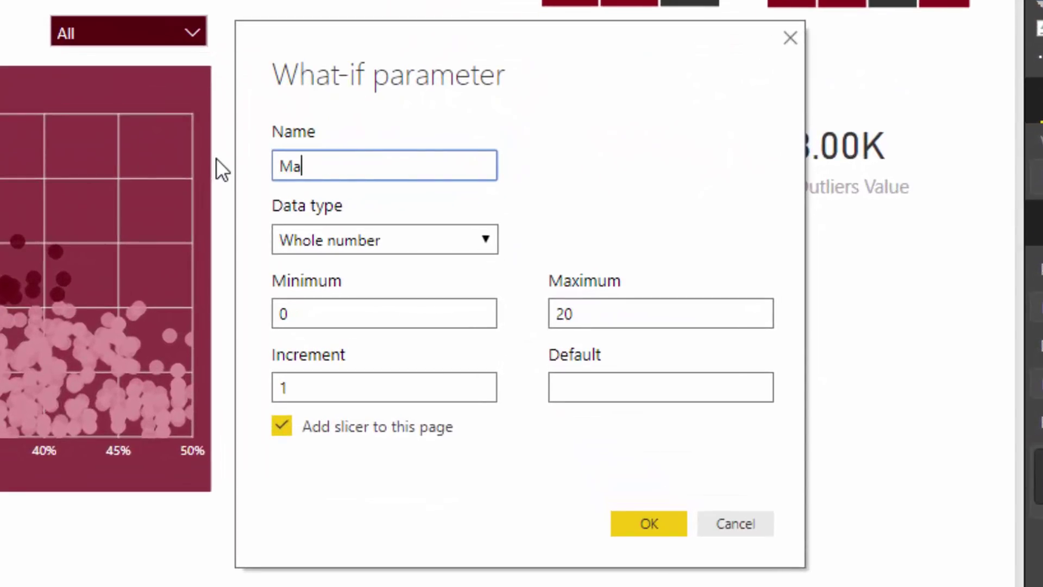
{"action": "type", "text": "rgins O"}
{"action": "key", "text": "BackSpace"}
{"action": "key", "text": "BackSpace"}
{"action": "key", "text": "BackSpace"}
{"action": "type", "text": "Outliers"}
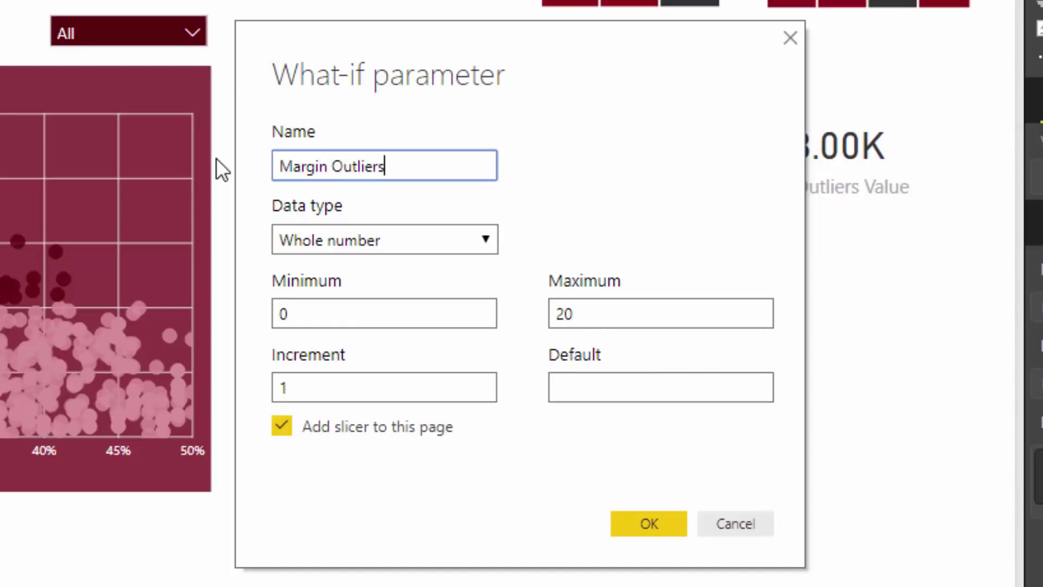
Step: Set the parameter's maximum to 0.45, increment to 0.05, and default to 0.3
{"action": "left_click", "coordinate": [412, 304]}
{"action": "left_click", "coordinate": [611, 309]}
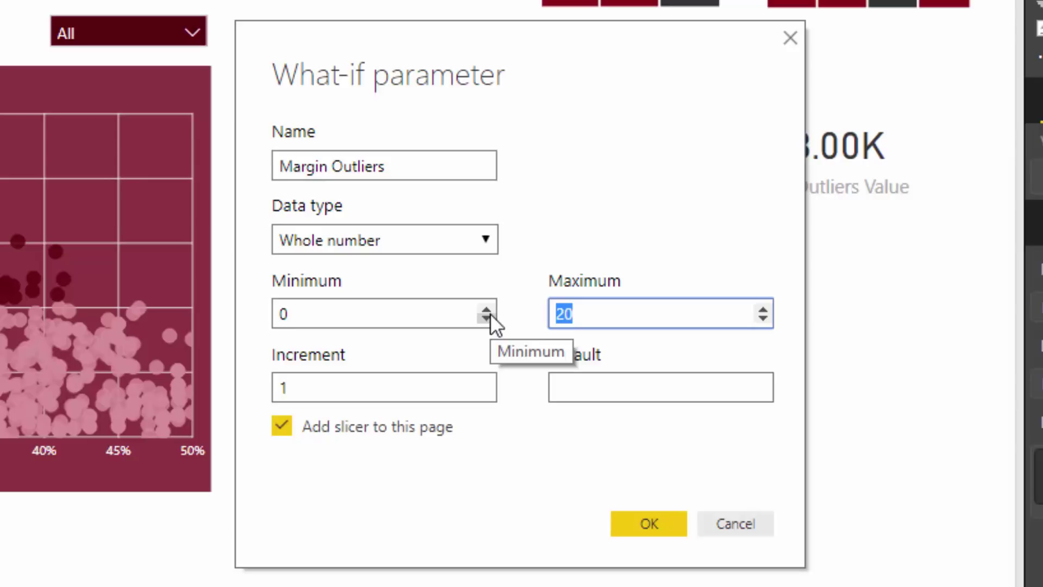
{"action": "type", "text": "0"}
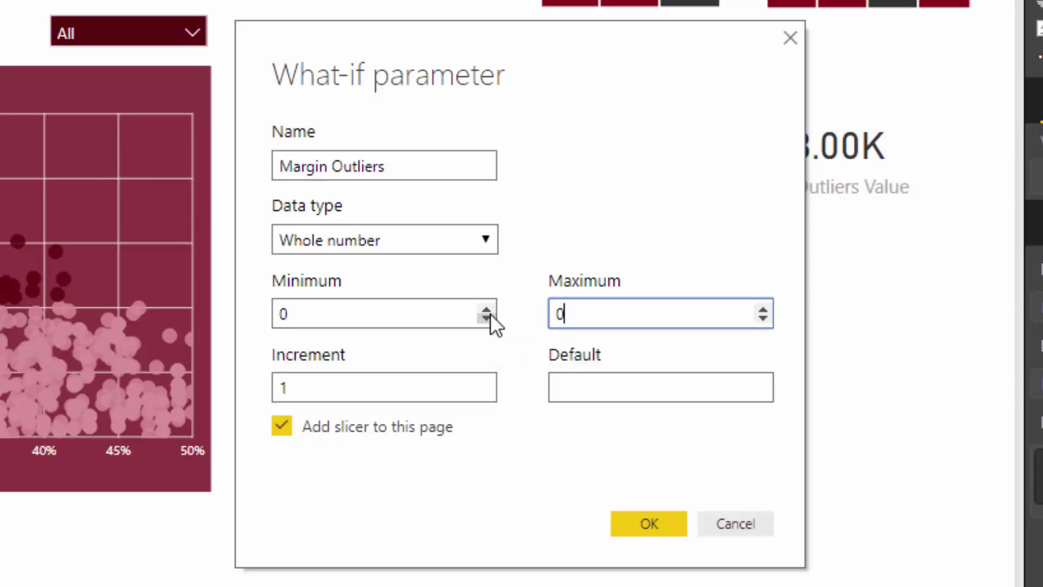
{"action": "key", "text": "BackSpace"}
{"action": "type", "text": "0.45"}
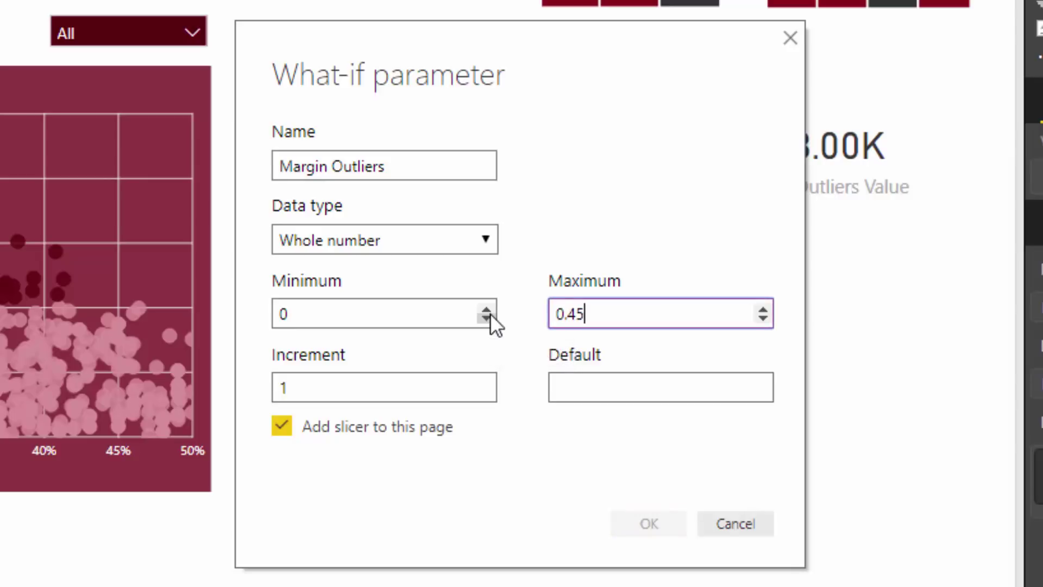
{"action": "left_click", "coordinate": [357, 386]}
{"action": "key", "text": "BackSpace"}
{"action": "type", "text": "0.05"}
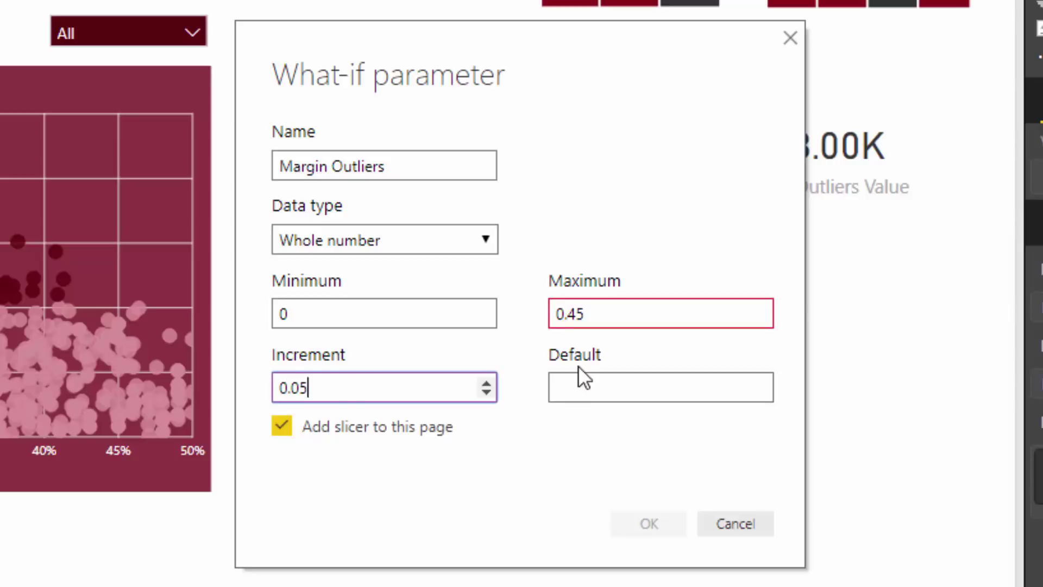
{"action": "left_click", "coordinate": [580, 388]}
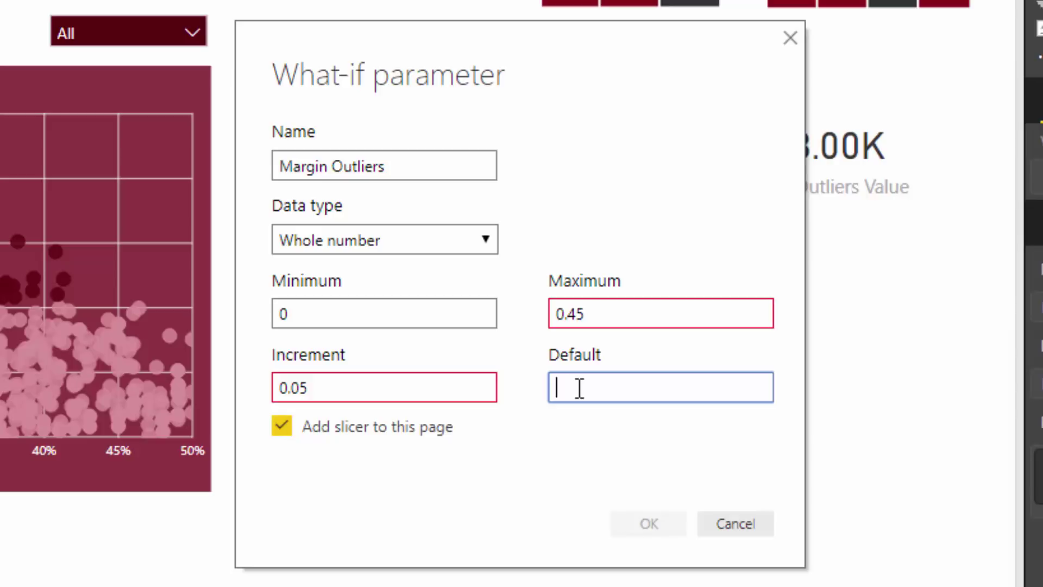
{"action": "type", "text": "0.3"}
{"action": "left_click", "coordinate": [432, 503]}
Step: Double-check the values, make the parameter a Decimal number, and create it
{"action": "left_click", "coordinate": [327, 389]}
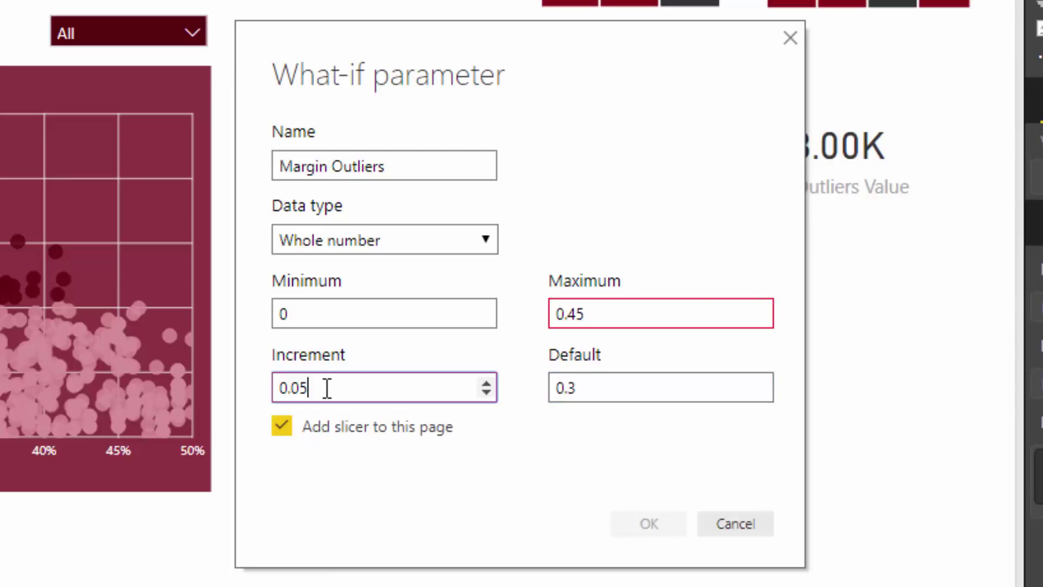
{"action": "left_click", "coordinate": [596, 390]}
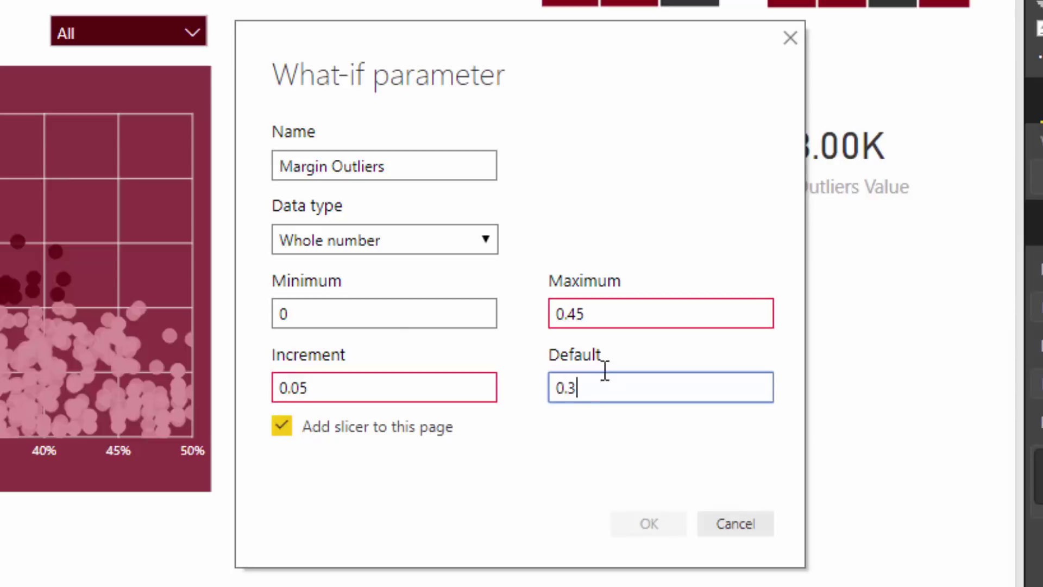
{"action": "left_click", "coordinate": [610, 317]}
{"action": "left_click", "coordinate": [473, 319]}
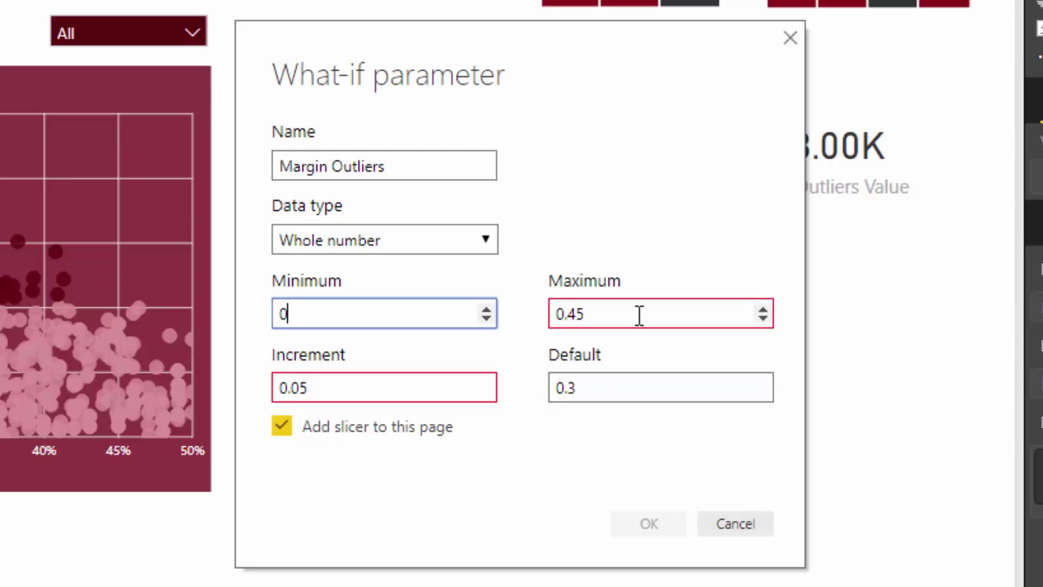
{"action": "left_click", "coordinate": [639, 313]}
{"action": "left_click", "coordinate": [463, 251]}
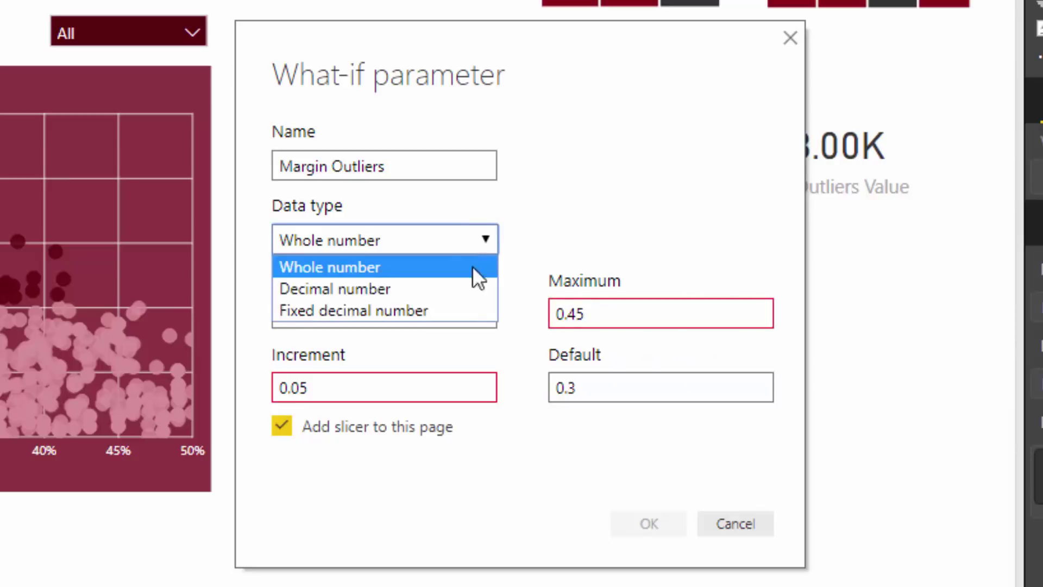
{"action": "left_click", "coordinate": [408, 295]}
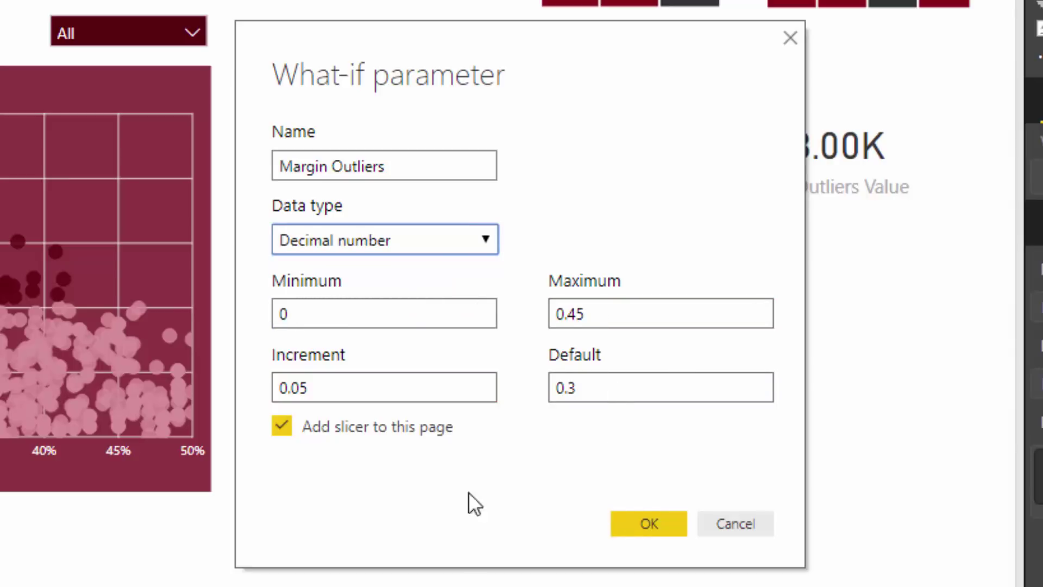
{"action": "left_click", "coordinate": [647, 524]}
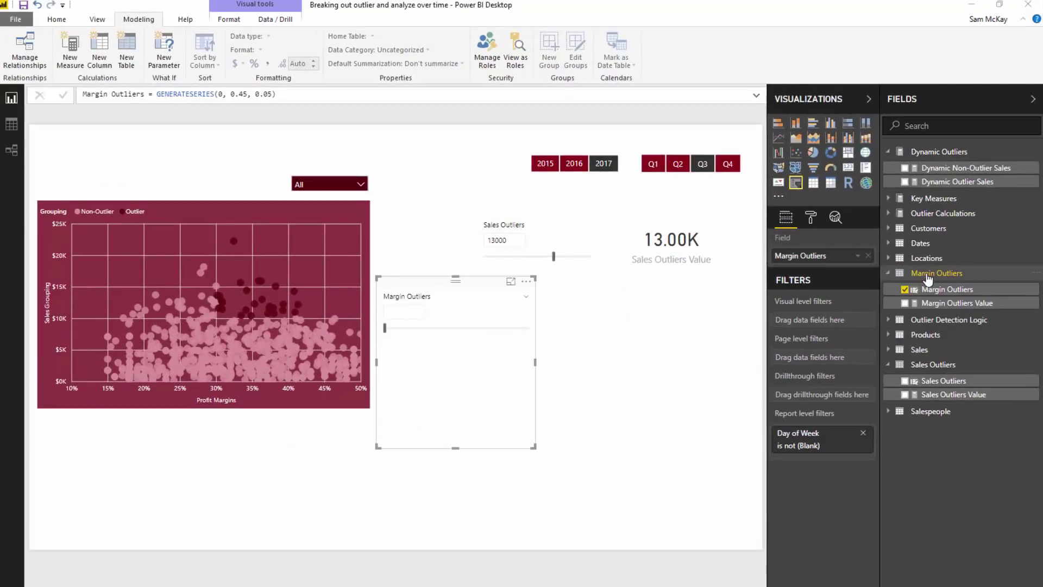
Step: Place the Margin Outliers slicer and add a duplicate card showing Margin Outliers Value as 0-decimal percentage
{"action": "left_click_drag", "start_coordinate": [476, 287], "coordinate": [586, 315]}
{"action": "left_click_drag", "start_coordinate": [643, 474], "coordinate": [591, 372]}
{"action": "left_click", "coordinate": [663, 247]}
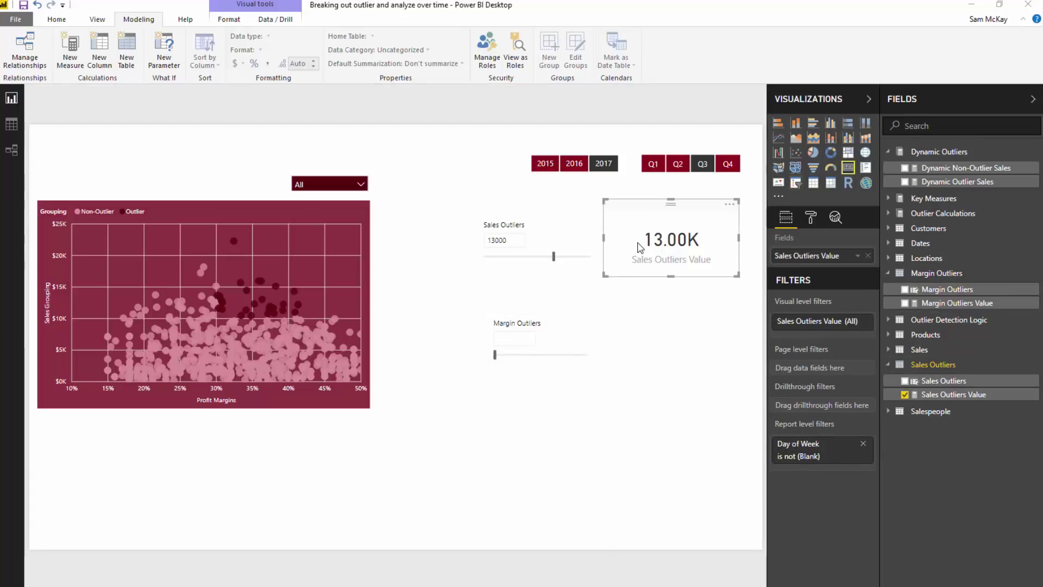
{"action": "key", "text": "ctrl+c"}
{"action": "key", "text": "ctrl+v"}
{"action": "left_click_drag", "start_coordinate": [652, 247], "coordinate": [657, 351]}
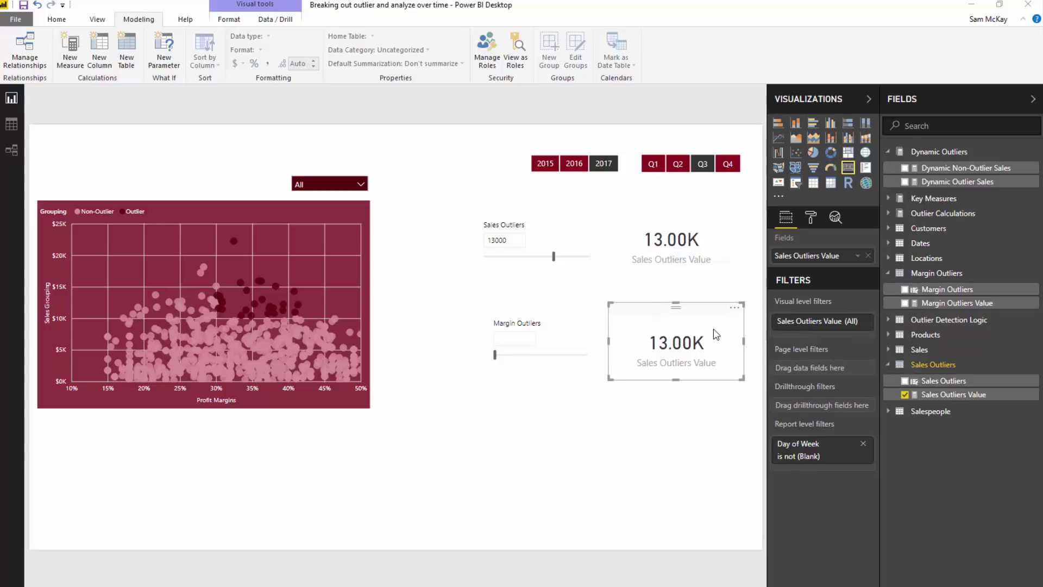
{"action": "left_click", "coordinate": [934, 304]}
{"action": "left_click_drag", "start_coordinate": [934, 305], "coordinate": [815, 255]}
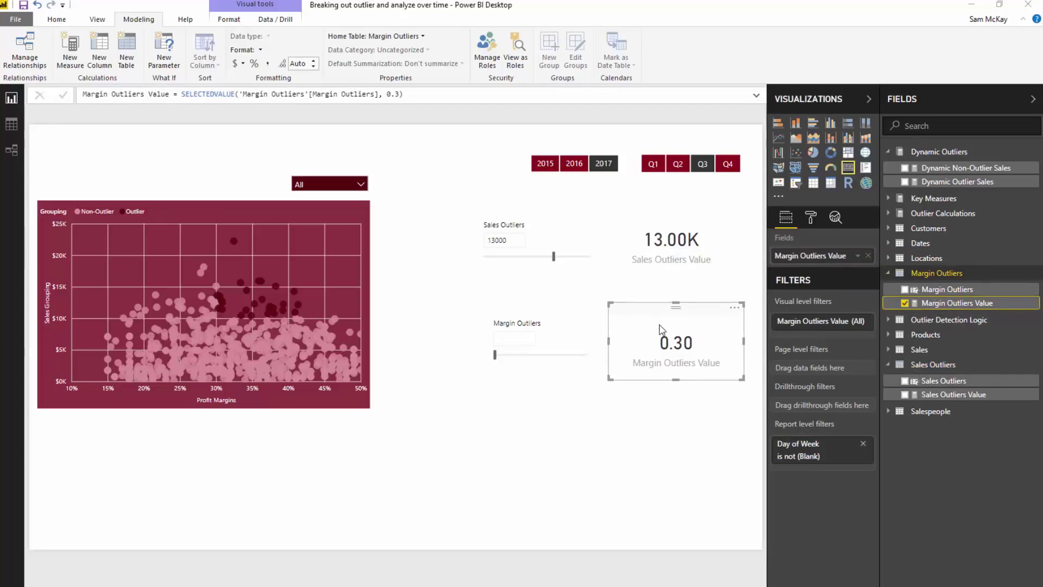
{"action": "left_click", "coordinate": [253, 63]}
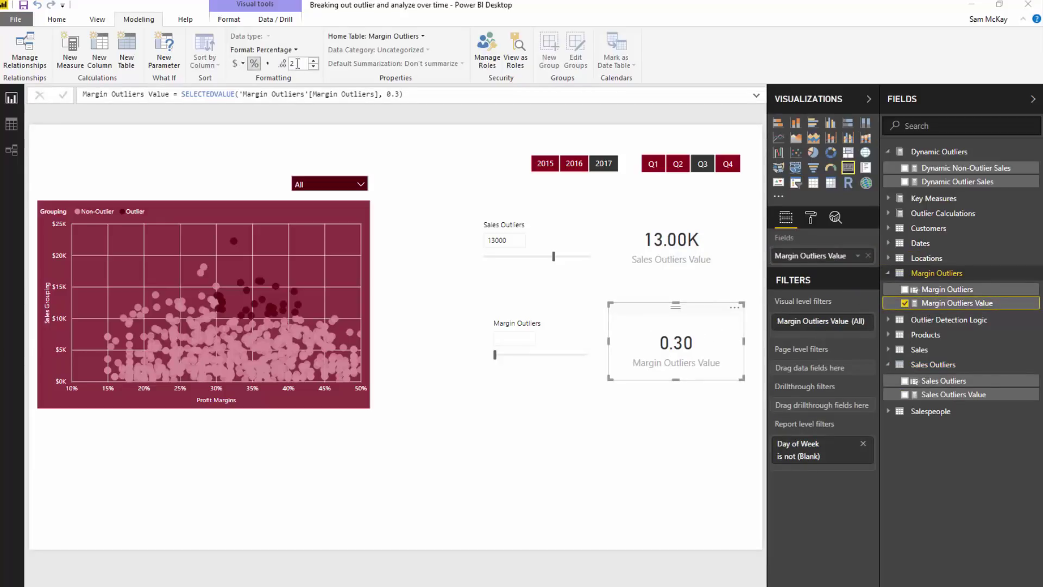
{"action": "key", "text": "Return"}
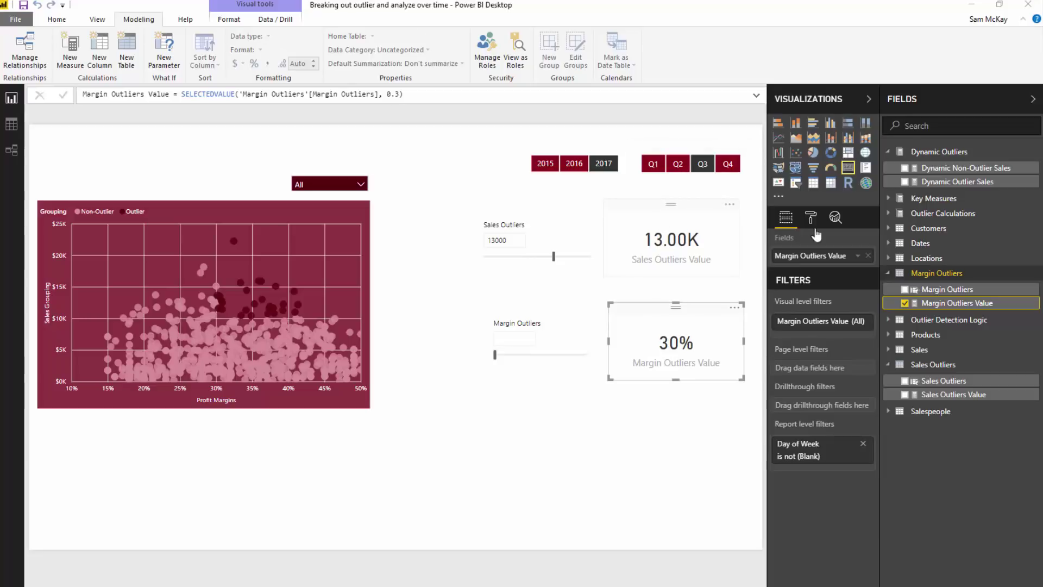
Step: Format Sales Outliers Value as a whole number with the $ English currency symbol
{"action": "left_click", "coordinate": [671, 239]}
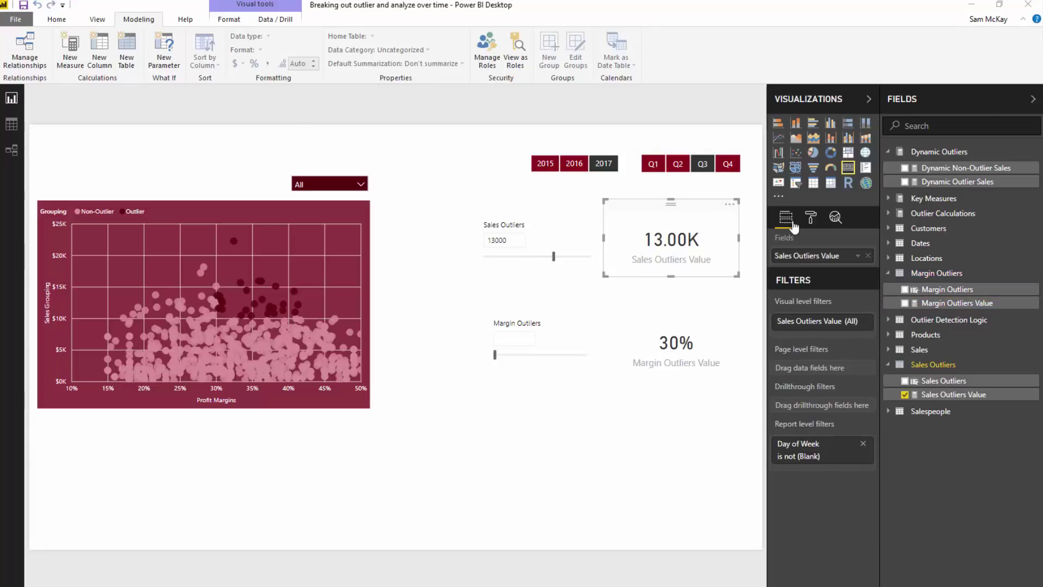
{"action": "left_click", "coordinate": [954, 395]}
{"action": "left_click", "coordinate": [267, 63]}
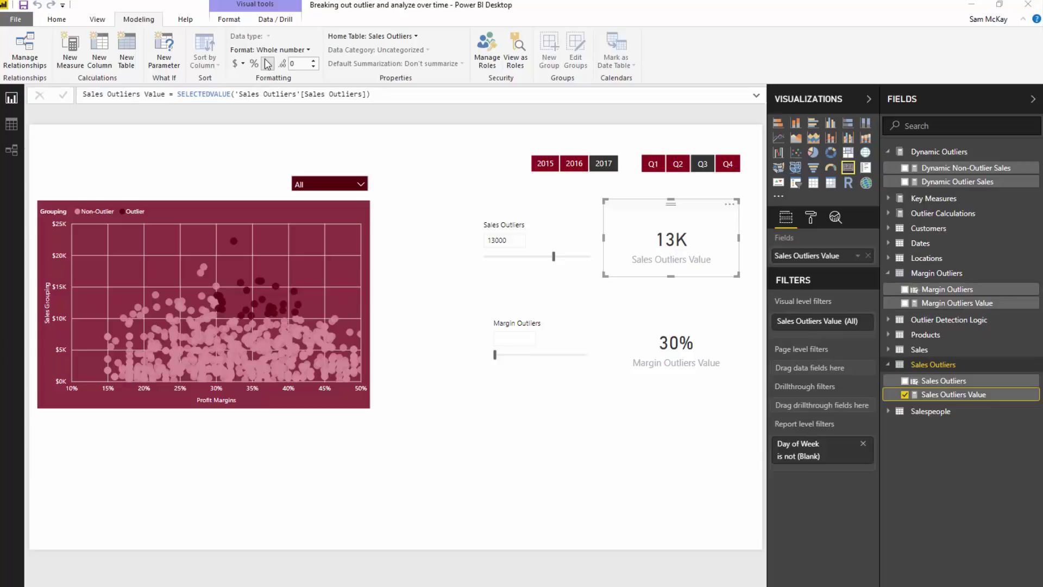
{"action": "left_click", "coordinate": [243, 63]}
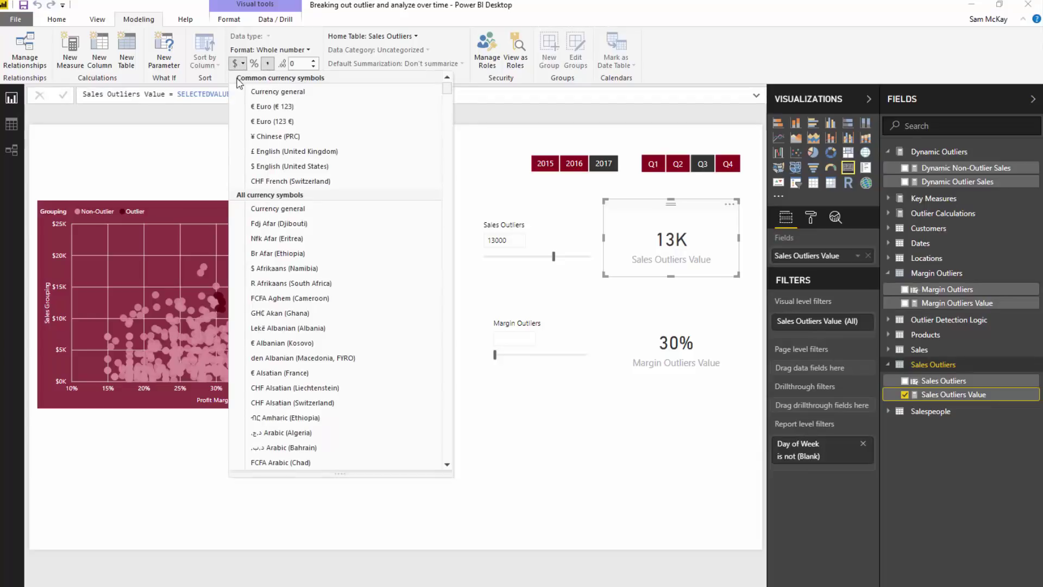
{"action": "left_click", "coordinate": [270, 166]}
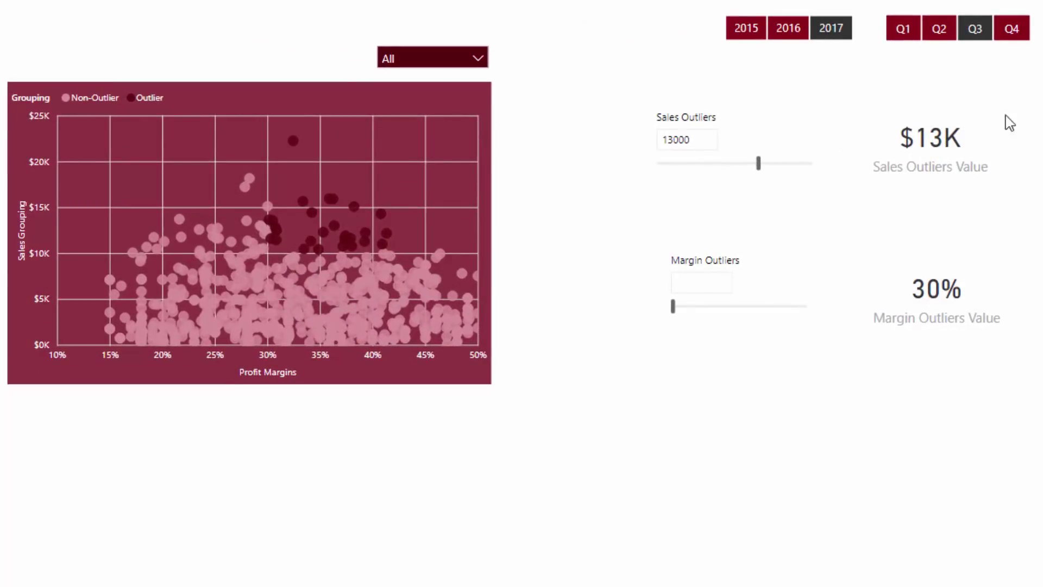
{"action": "left_click", "coordinate": [936, 138]}
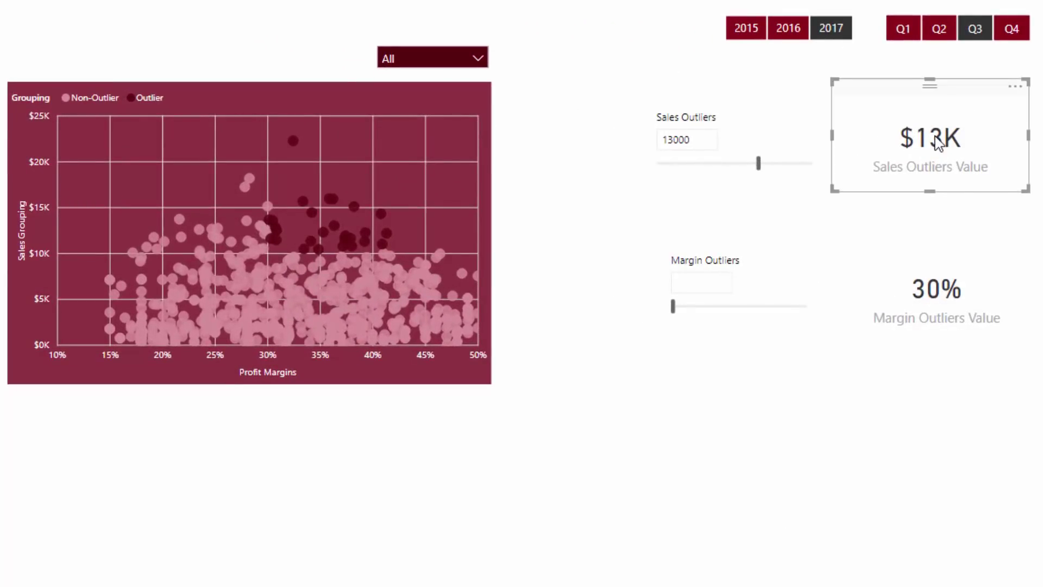
{"action": "left_click", "coordinate": [959, 293]}
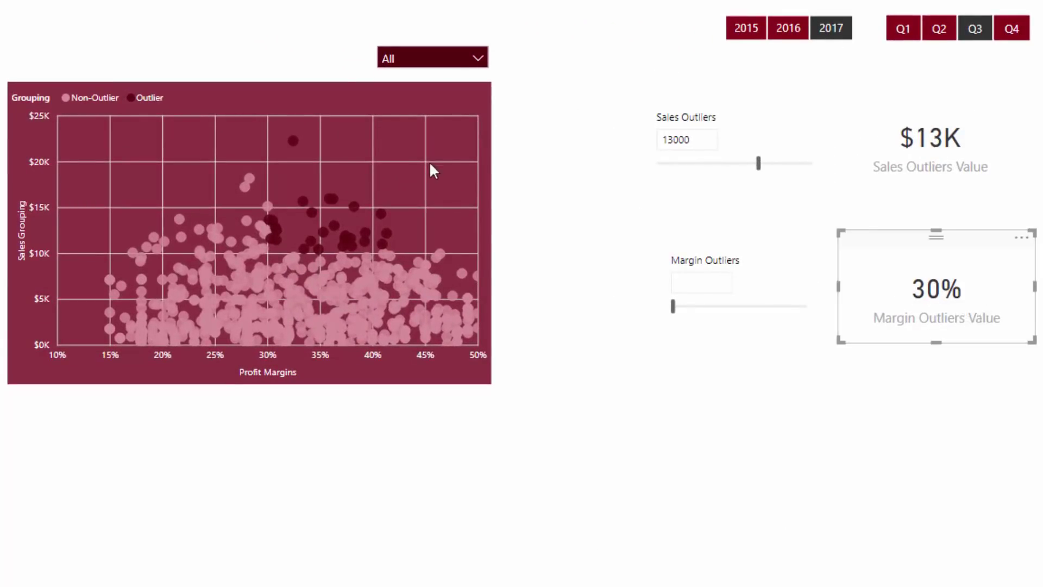
{"action": "left_click", "coordinate": [950, 159]}
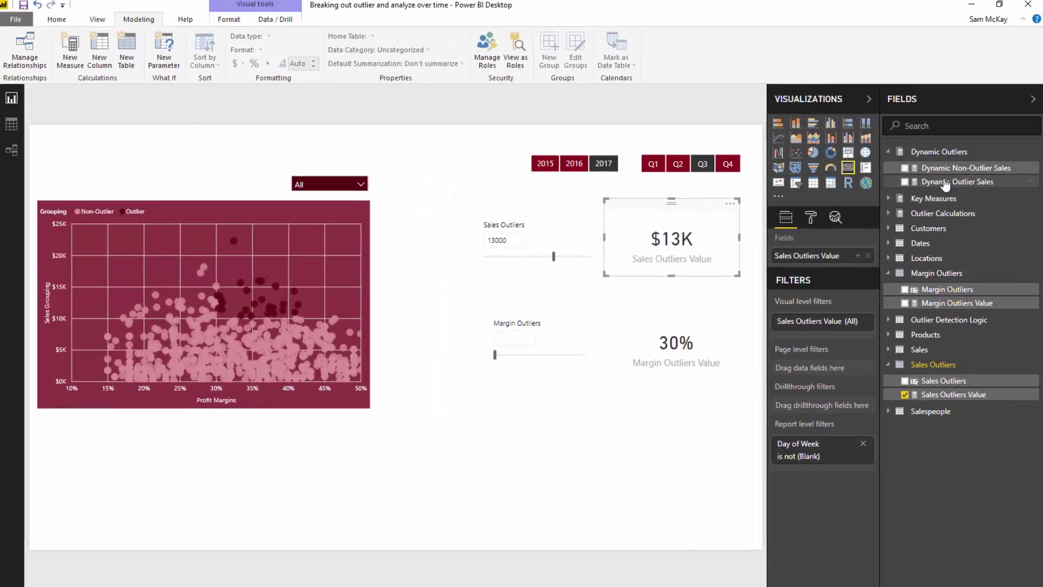
Step: In Dynamic Outlier Sales, replace the static sales threshold with [Sales Outliers Value]
{"action": "left_click", "coordinate": [946, 182]}
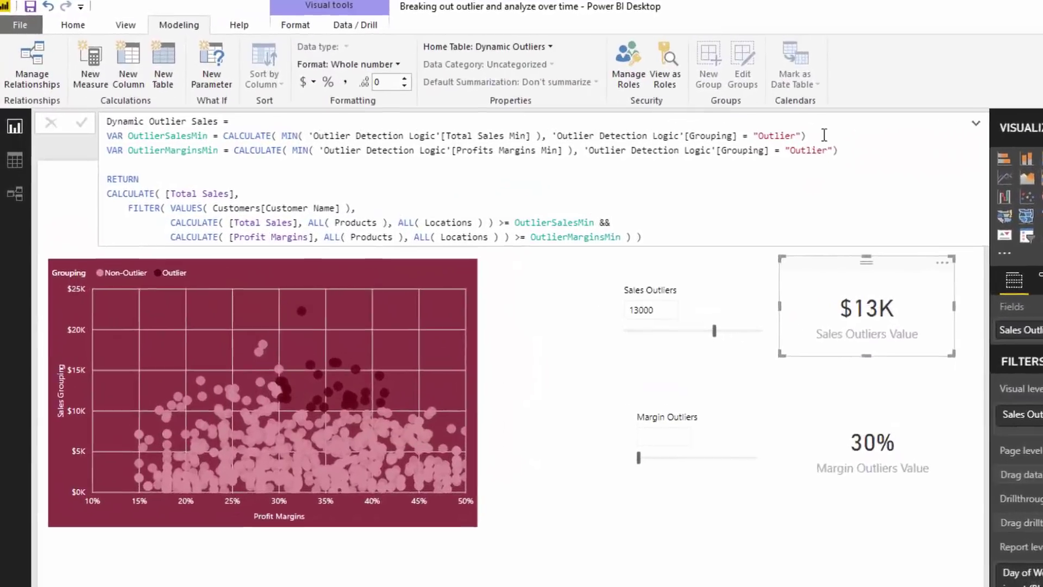
{"action": "left_click_drag", "start_coordinate": [824, 135], "coordinate": [226, 136]}
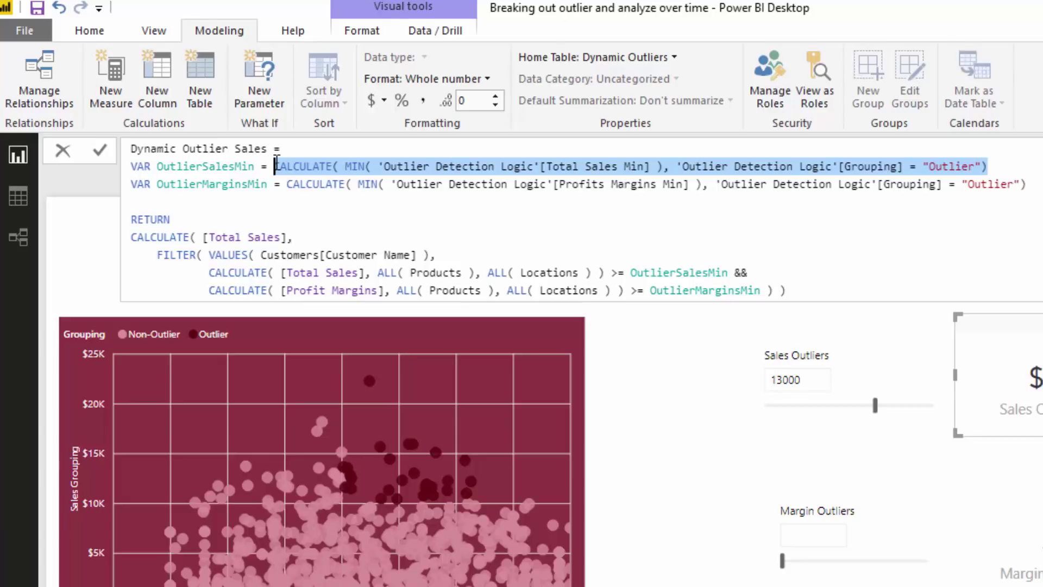
{"action": "type", "text": "SalesMin = Sal"}
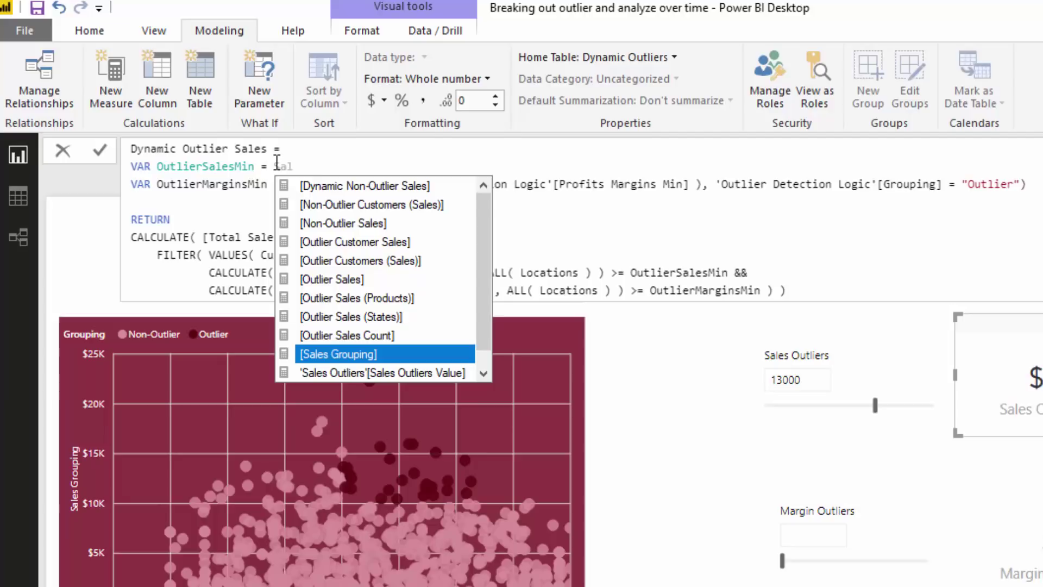
{"action": "key", "text": "Down"}
{"action": "key", "text": "Tab"}
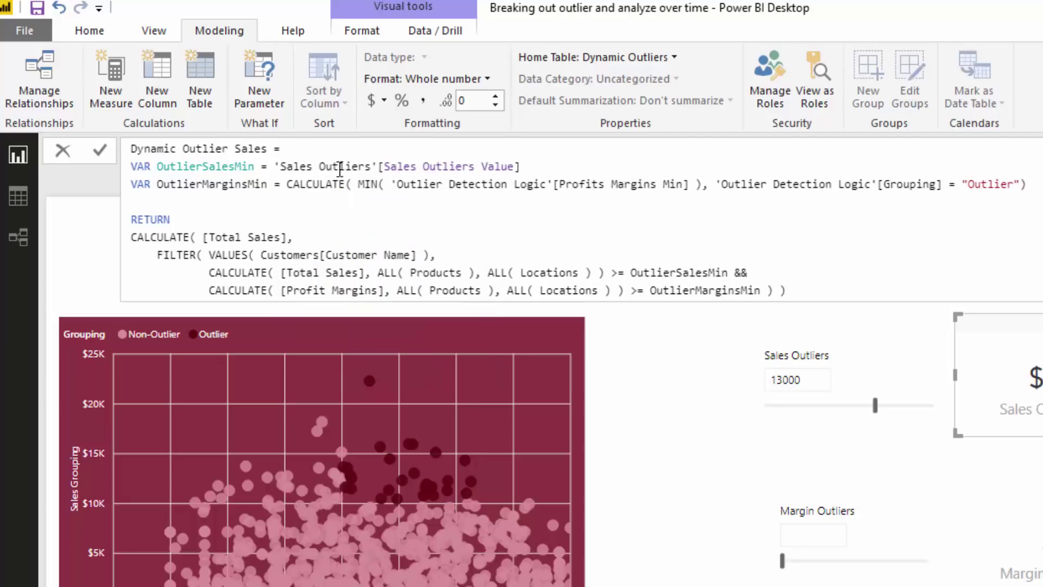
{"action": "left_click_drag", "start_coordinate": [378, 166], "coordinate": [275, 167]}
{"action": "key", "text": "BackSpace"}
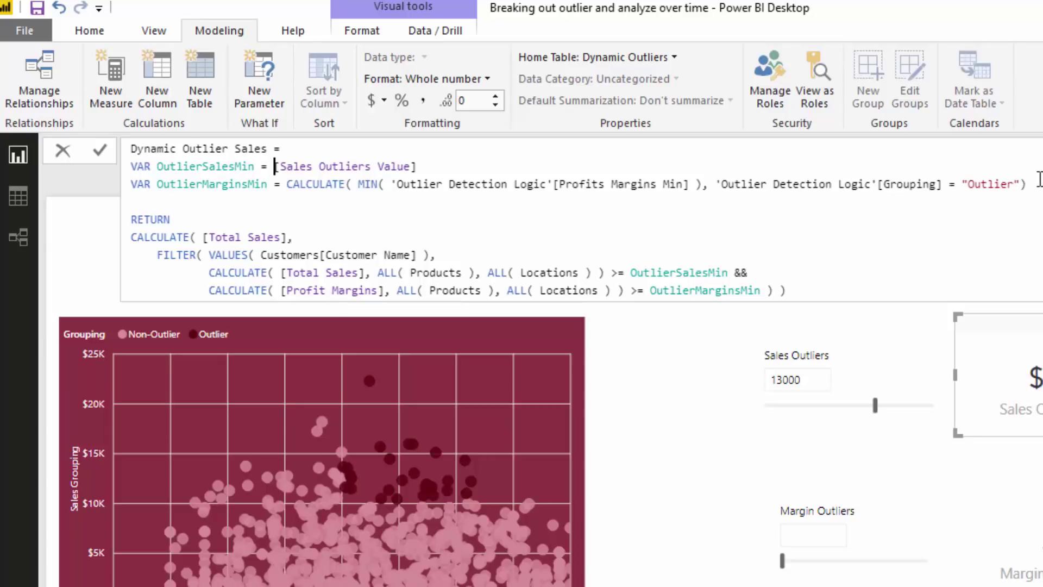
Step: Replace the static margin threshold with [Margin Outliers Value], copy both VAR lines, and commit
{"action": "left_click_drag", "start_coordinate": [1039, 179], "coordinate": [287, 183]}
{"action": "type", "text": "MarginsMin = Margin"}
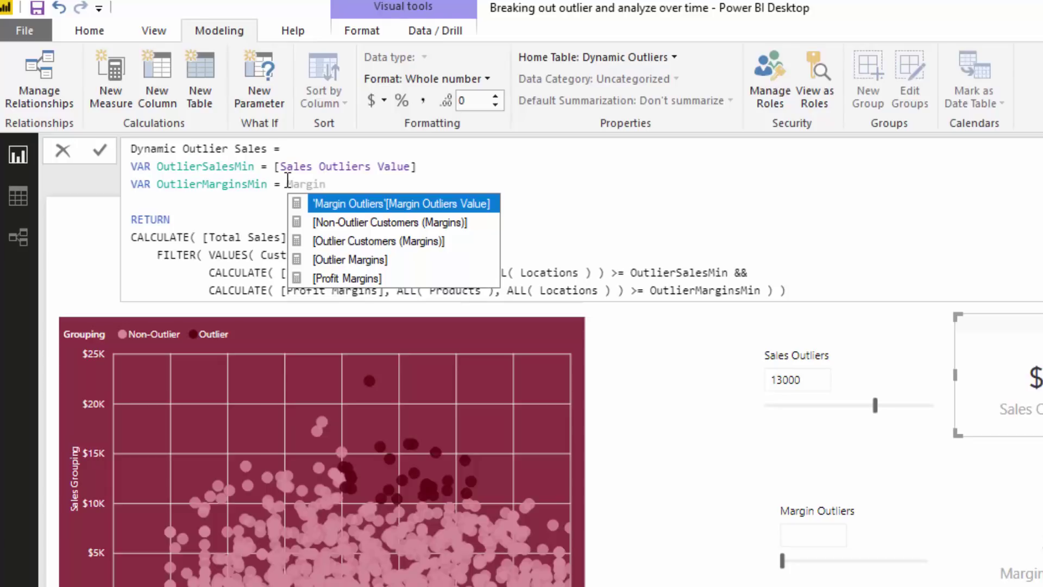
{"action": "key", "text": "Tab"}
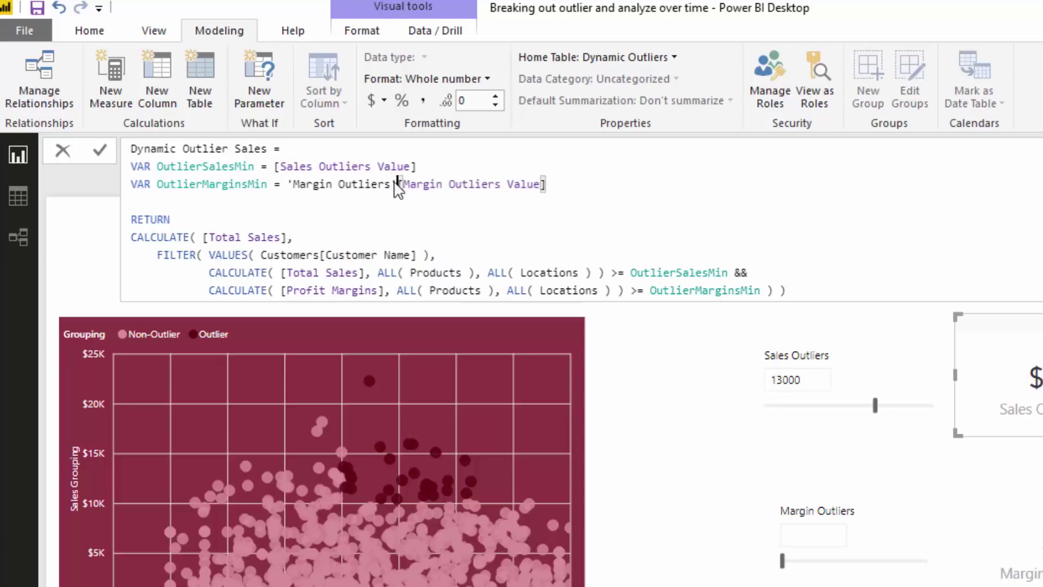
{"action": "left_click_drag", "start_coordinate": [397, 184], "coordinate": [289, 185]}
{"action": "key", "text": "BackSpace"}
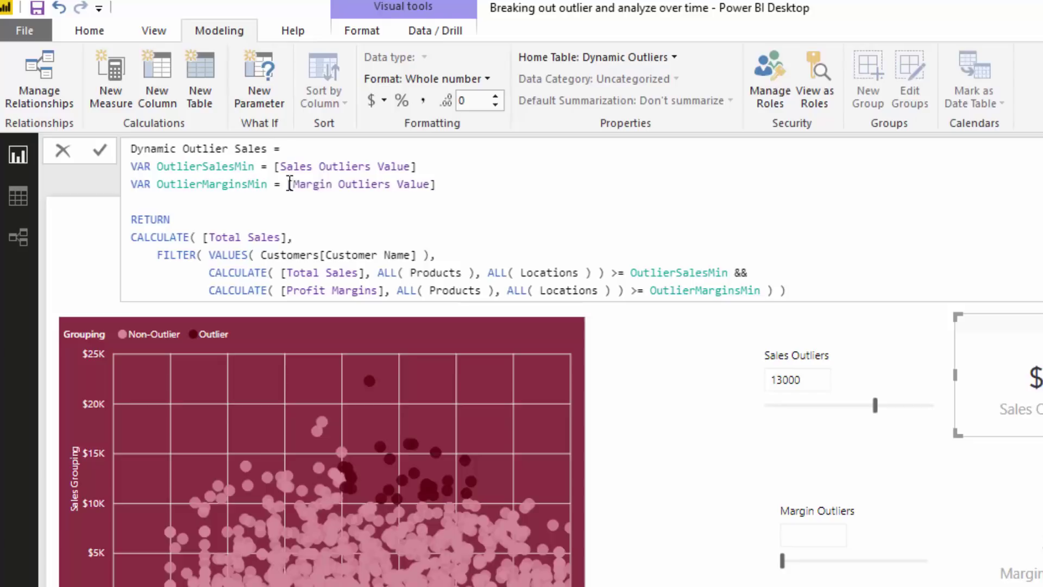
{"action": "left_click_drag", "start_coordinate": [463, 184], "coordinate": [132, 166]}
{"action": "key", "text": "ctrl+c"}
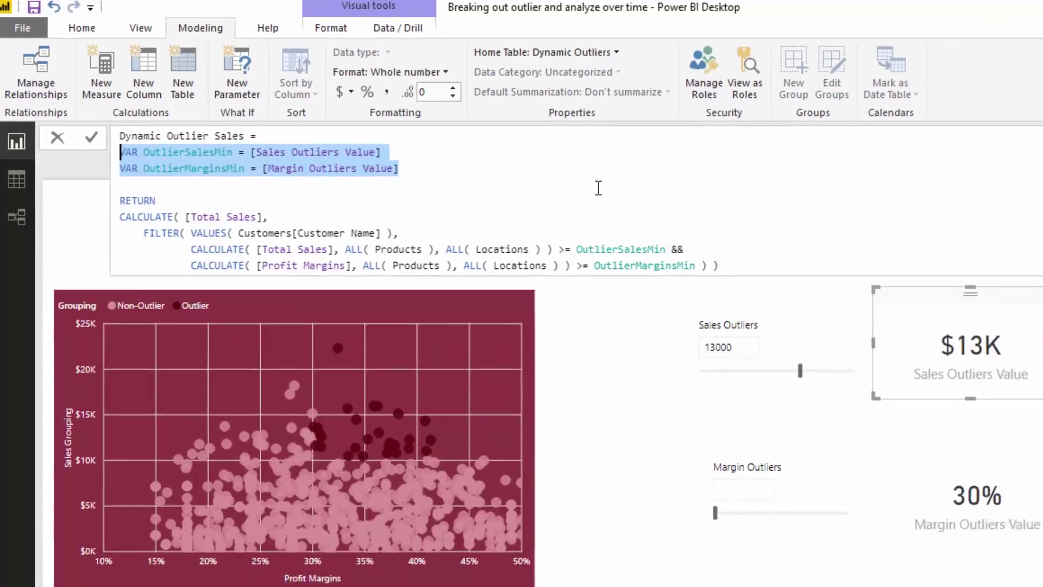
{"action": "left_click", "coordinate": [924, 228]}
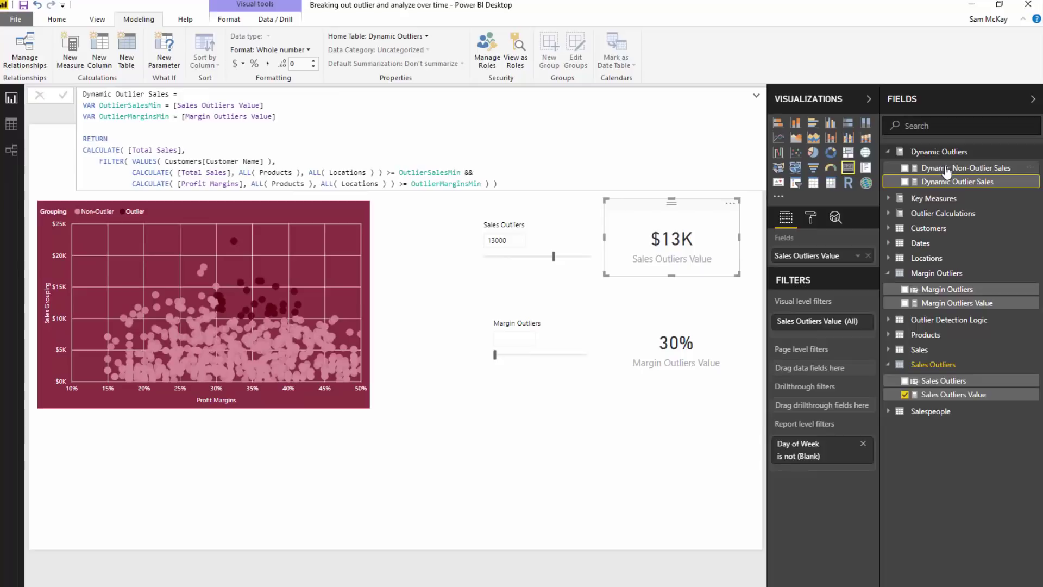
Step: Paste the slicer-driven threshold VAR lines into the Dynamic Non-Outlier Sales formula
{"action": "left_click", "coordinate": [948, 169]}
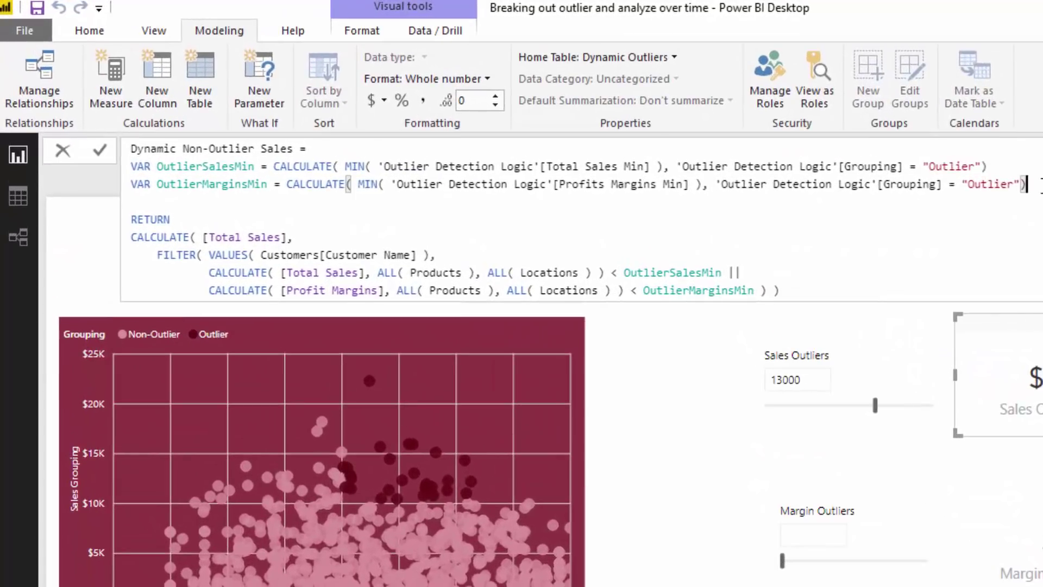
{"action": "left_click_drag", "start_coordinate": [649, 116], "coordinate": [84, 105]}
{"action": "key", "text": "ctrl+v"}
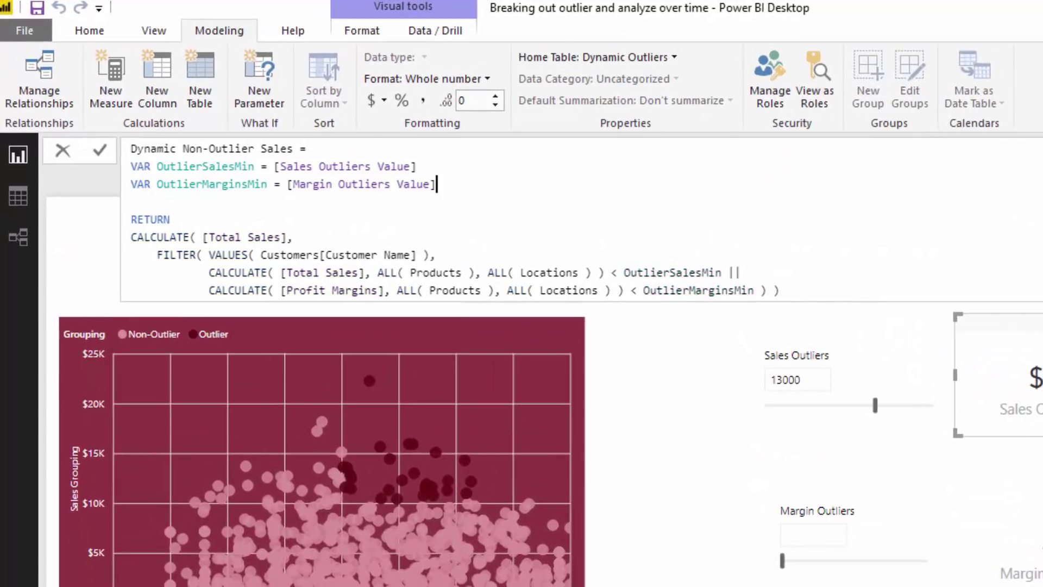
{"action": "key", "text": "Down"}
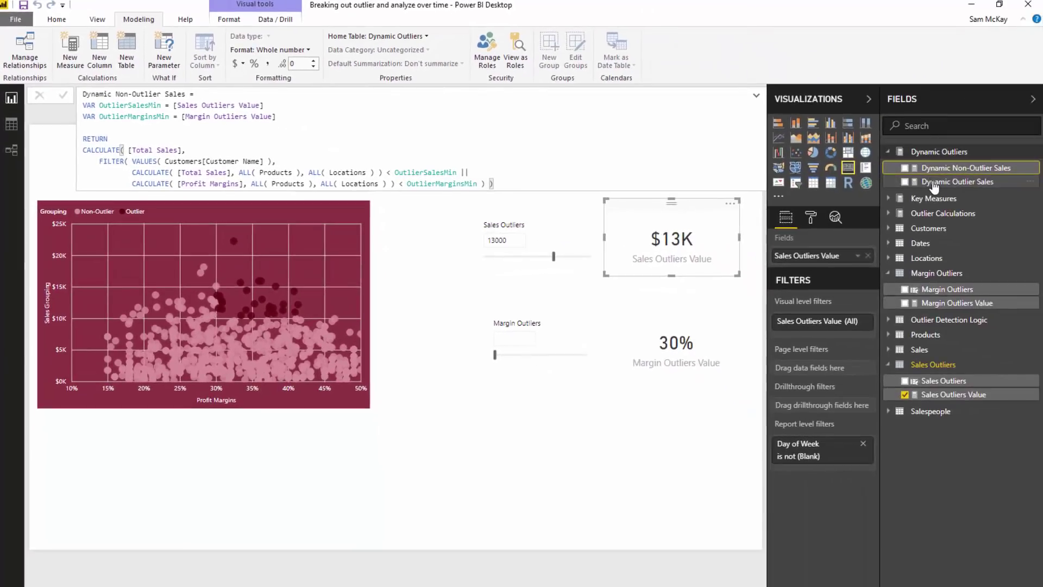
Step: Recheck the outlier formula and set the slicers to 10000 sales and 0.20 margin
{"action": "left_click", "coordinate": [935, 184]}
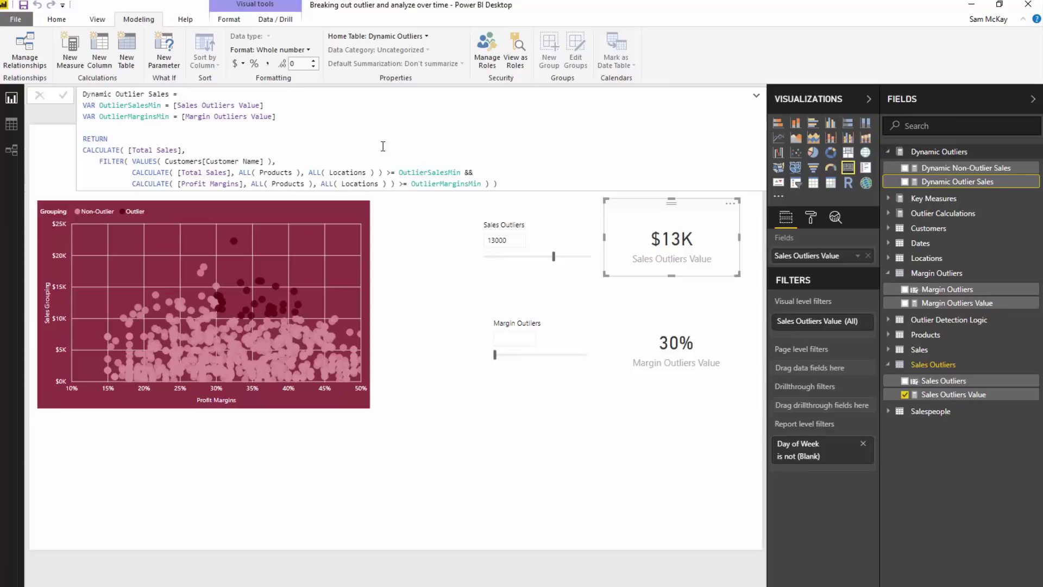
{"action": "left_click", "coordinate": [401, 172]}
{"action": "left_click_drag", "start_coordinate": [553, 256], "coordinate": [537, 256]}
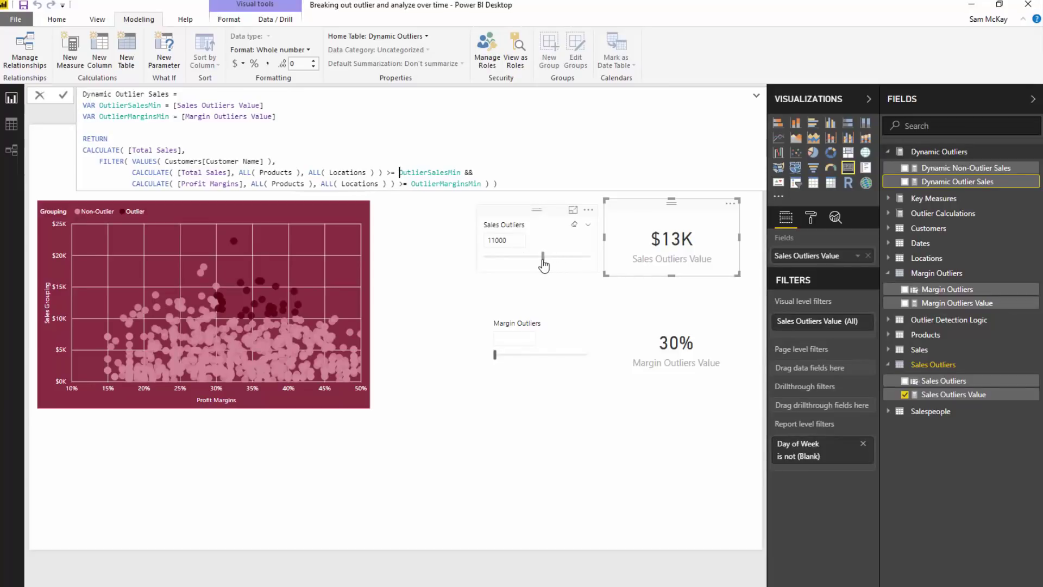
{"action": "left_click_drag", "start_coordinate": [497, 359], "coordinate": [540, 359]}
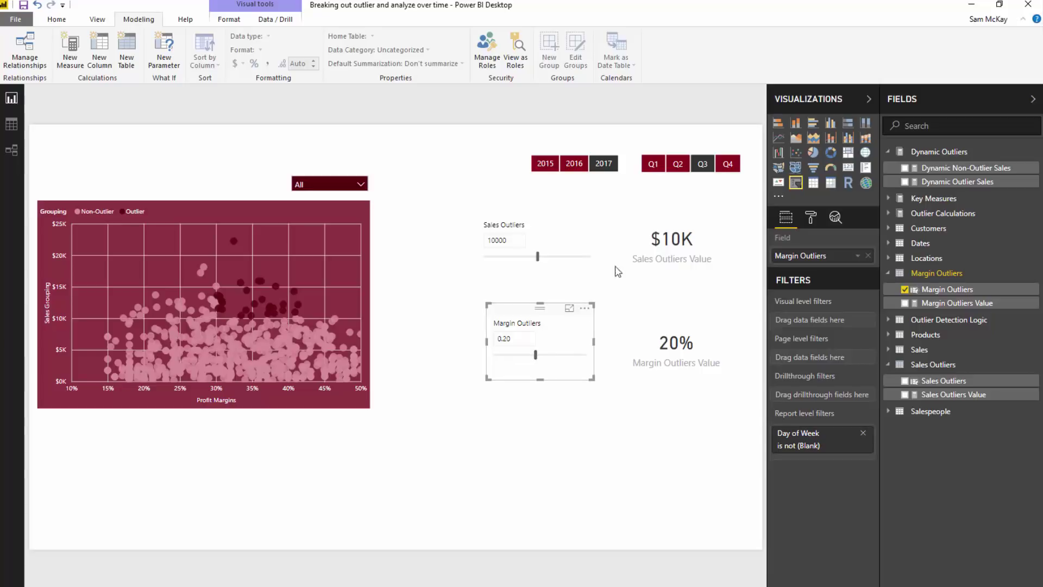
Step: Copy the full Sales Grouping formula from the Outlier Calculations measures
{"action": "left_click", "coordinate": [930, 213]}
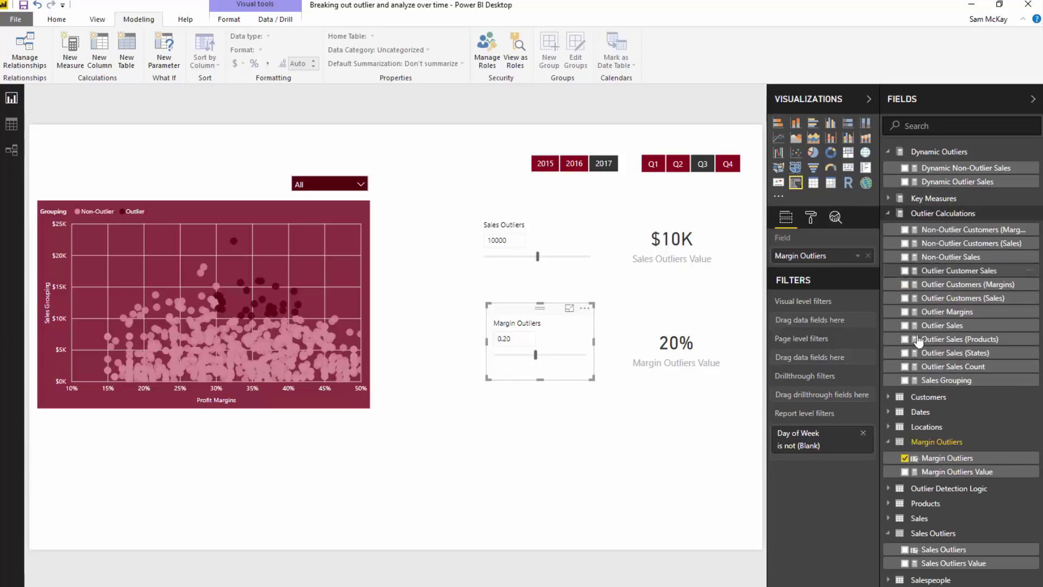
{"action": "left_click", "coordinate": [945, 380]}
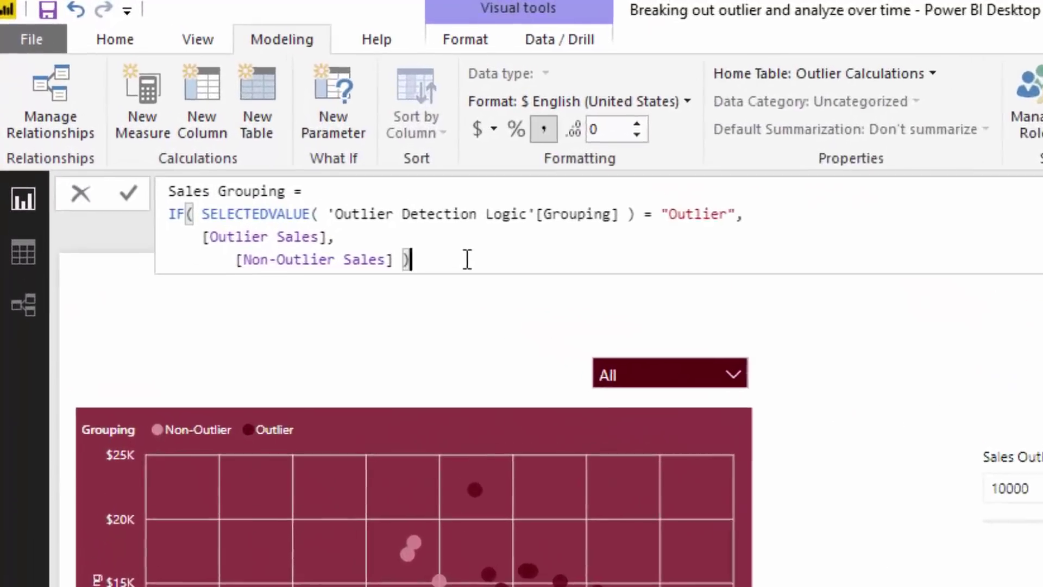
{"action": "left_click_drag", "start_coordinate": [294, 183], "coordinate": [82, 137]}
{"action": "key", "text": "ctrl+c"}
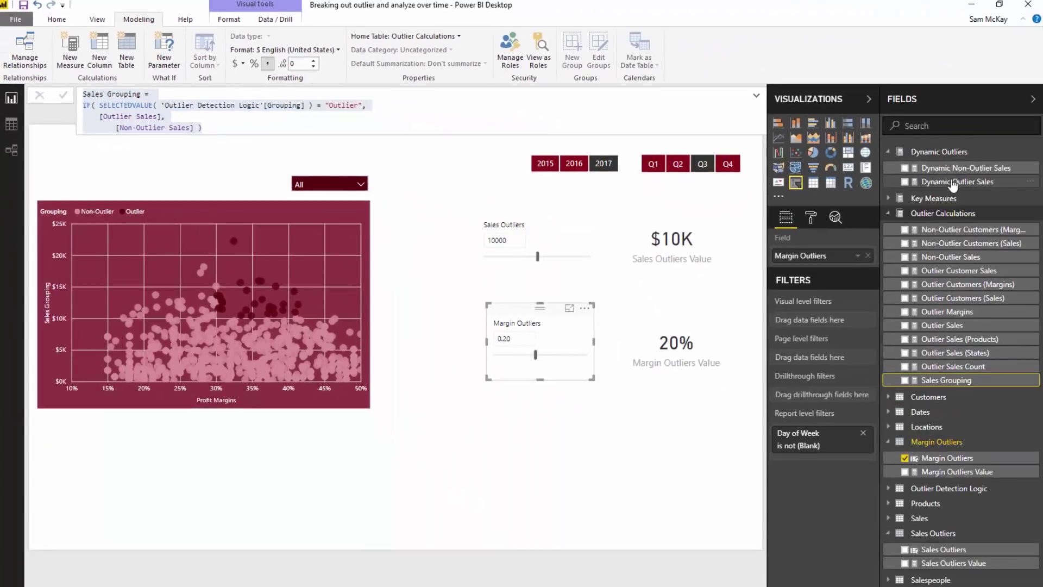
Step: Paste the formula into a new measure in Dynamic Outliers named Dynamic Outliers
{"action": "left_click", "coordinate": [948, 182]}
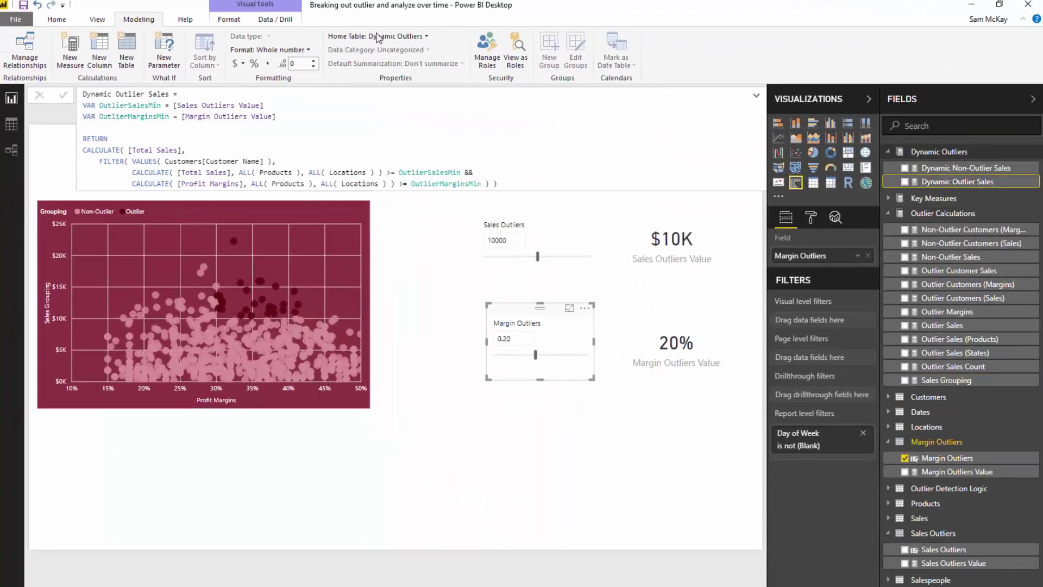
{"action": "left_click", "coordinate": [70, 59]}
{"action": "key", "text": "ctrl+v"}
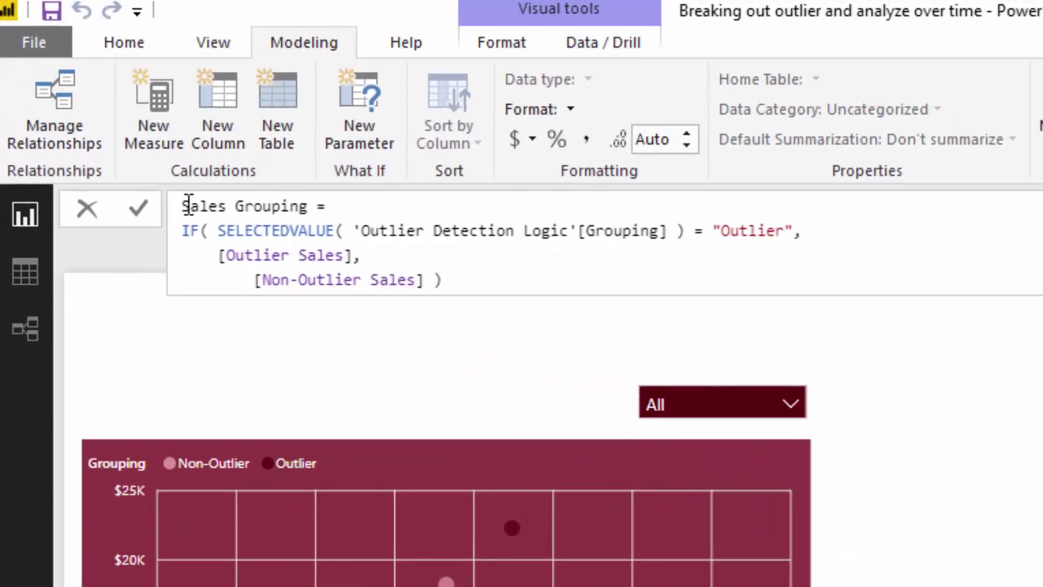
{"action": "type", "text": "Dynamic"}
{"action": "key", "text": "Right"}
{"action": "key", "text": "Right"}
{"action": "key", "text": "Right"}
{"action": "key", "text": "Right"}
{"action": "key", "text": "Right"}
{"action": "key", "text": "Right"}
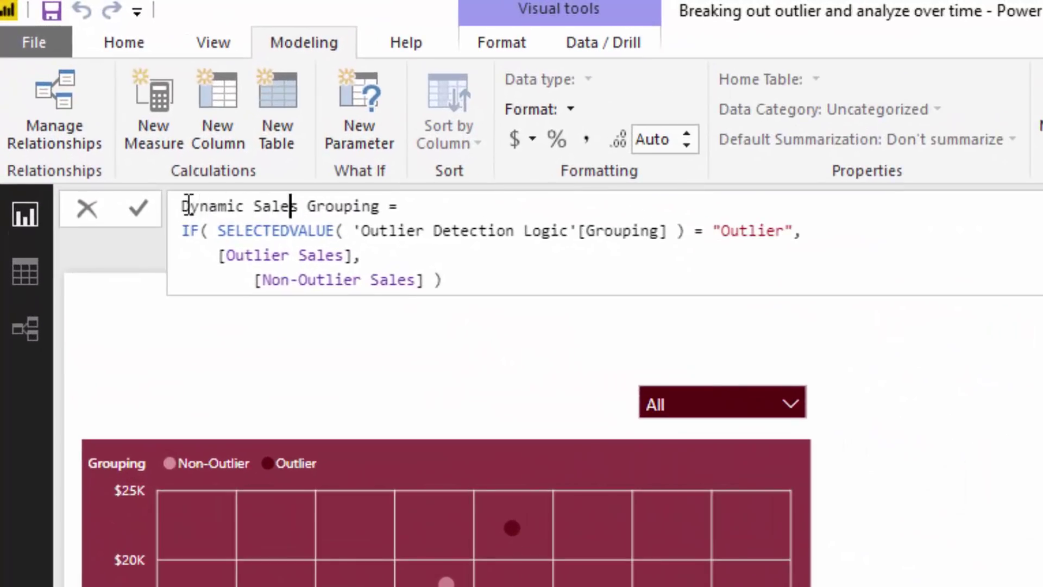
{"action": "key", "text": "Left"}
{"action": "key", "text": "Left"}
{"action": "key", "text": "Left"}
{"action": "key", "text": "Left"}
{"action": "key", "text": "Left"}
{"action": "key", "text": "Left"}
{"action": "key", "text": "ctrl+shift+Right"}
{"action": "key", "text": "ctrl+shift+Right"}
{"action": "type", "text": "Outliers"}
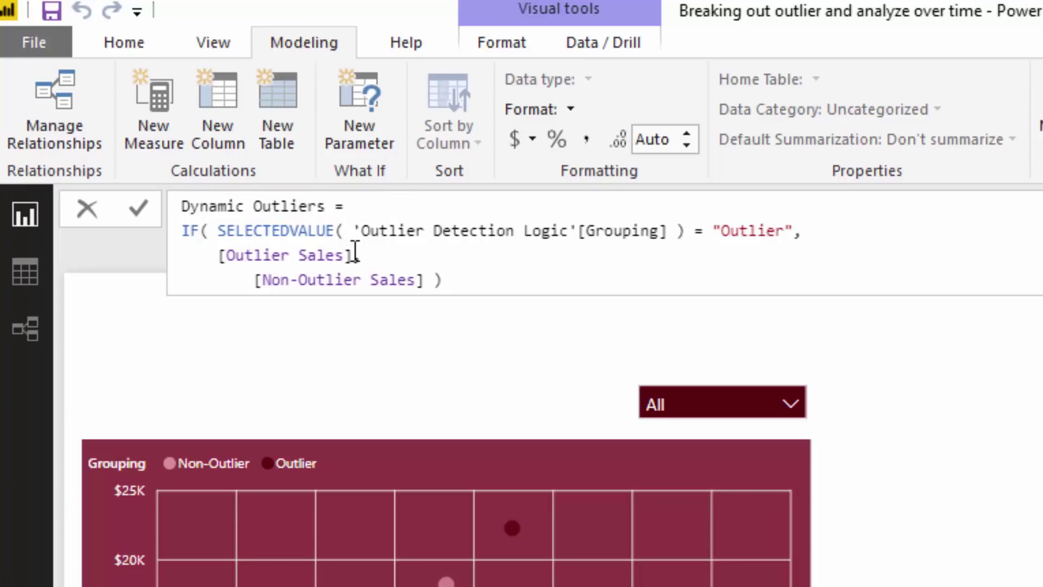
Step: Replace the Outlier Sales reference with [Dynamic Outlier Sales], dropping the table prefix
{"action": "left_click_drag", "start_coordinate": [352, 256], "coordinate": [223, 239]}
{"action": "type", "text": "Dy,"}
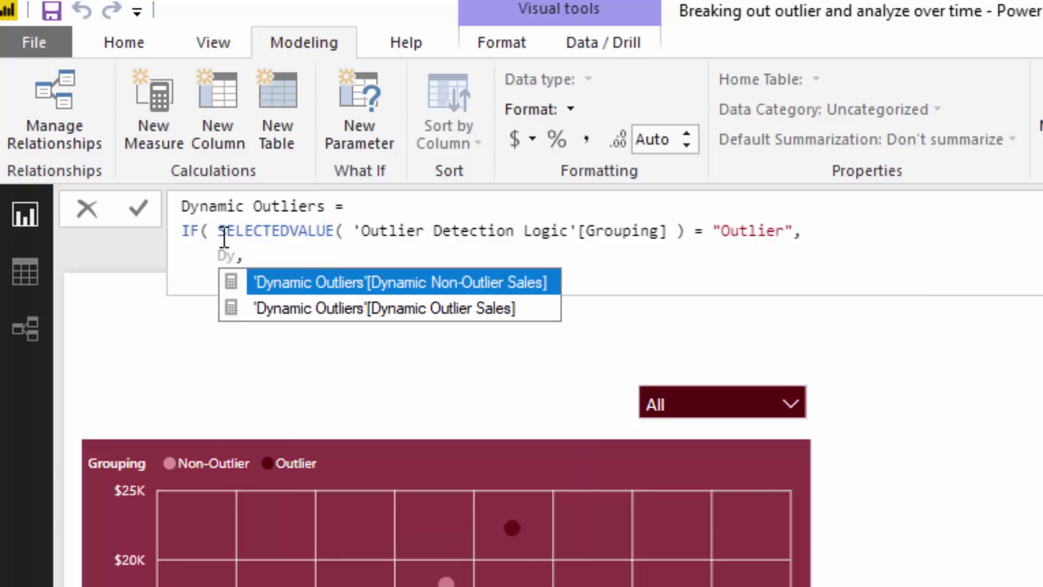
{"action": "key", "text": "Down"}
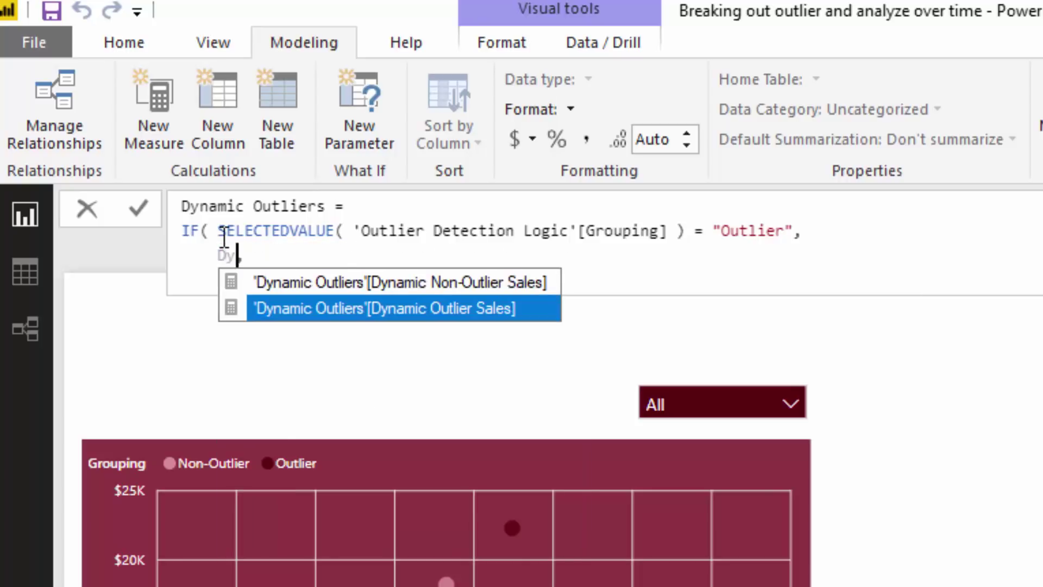
{"action": "key", "text": "Tab"}
{"action": "left_click", "coordinate": [382, 255]}
{"action": "left_click_drag", "start_coordinate": [381, 254], "coordinate": [217, 239]}
{"action": "key", "text": "BackSpace"}
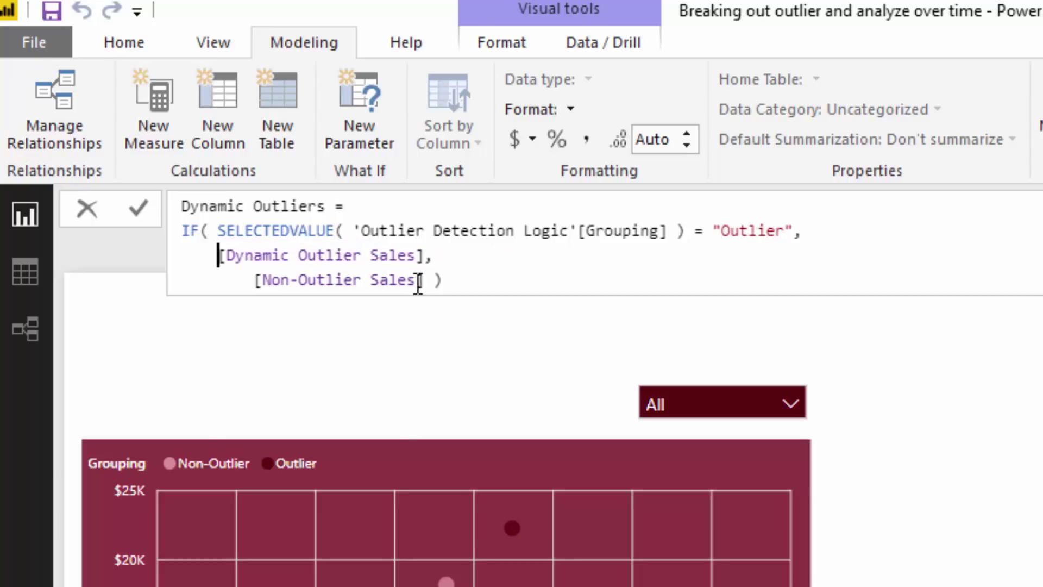
Step: Replace Non-Outlier Sales with [Dynamic Non-Outlier Sales] and commit the measure
{"action": "left_click_drag", "start_coordinate": [423, 279], "coordinate": [246, 278]}
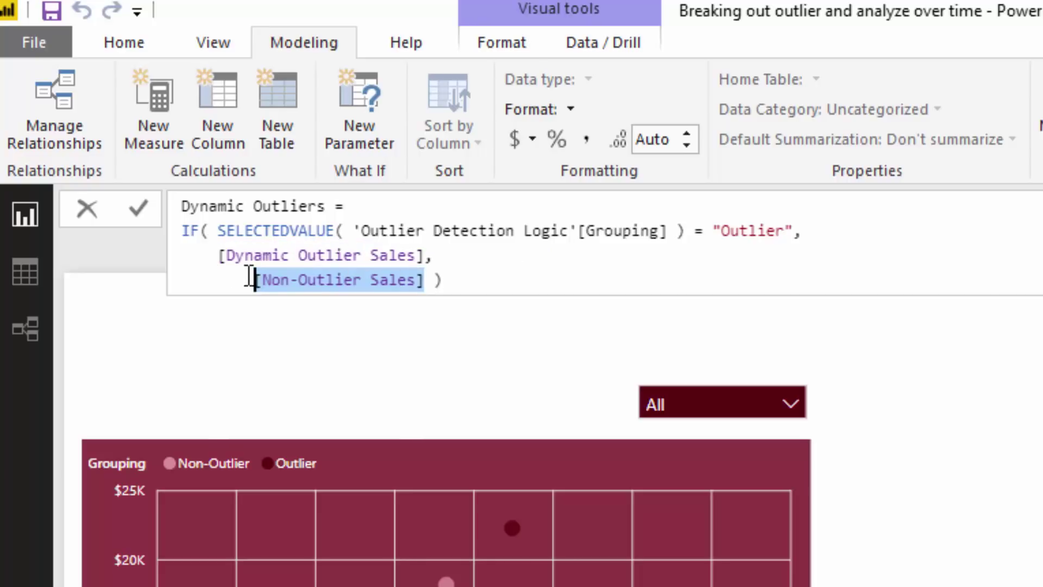
{"action": "type", "text": "Dyna"}
{"action": "key", "text": "BackSpace"}
{"action": "key", "text": "BackSpace"}
{"action": "type", "text": "na"}
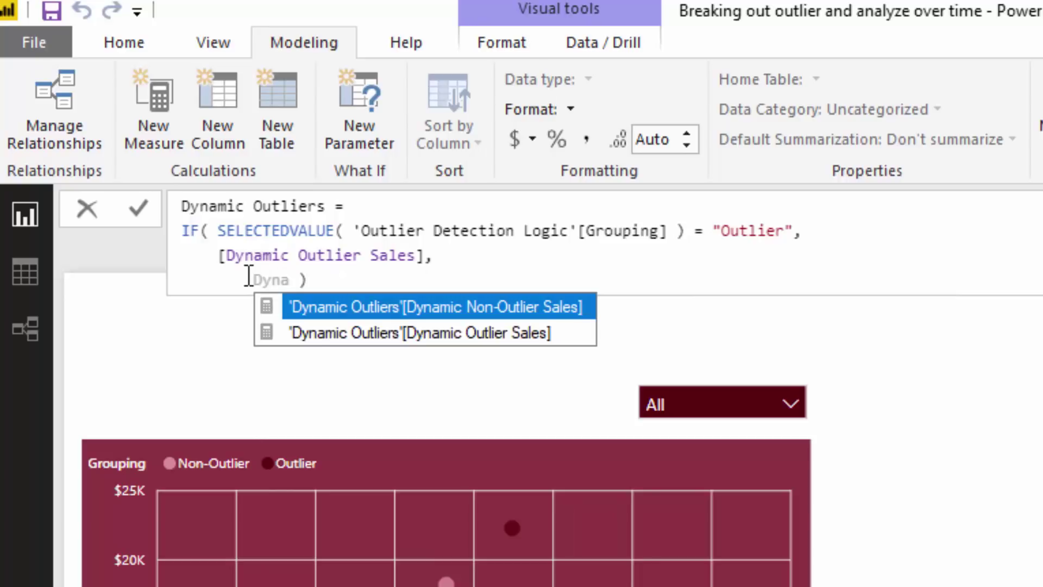
{"action": "key", "text": "Tab"}
{"action": "left_click_drag", "start_coordinate": [414, 281], "coordinate": [254, 282]}
{"action": "key", "text": "BackSpace"}
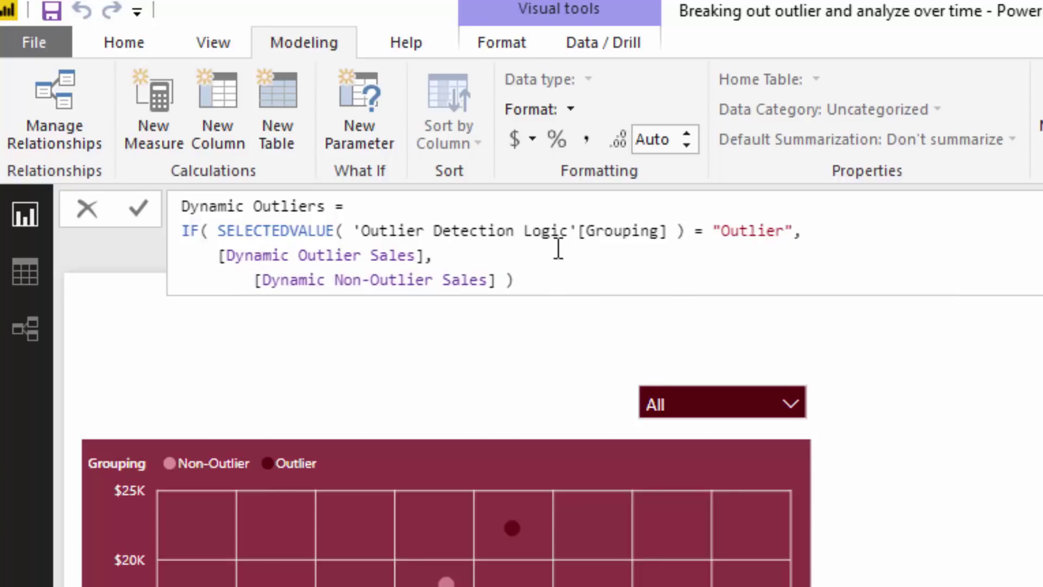
{"action": "left_click", "coordinate": [552, 279]}
{"action": "key", "text": "Return"}
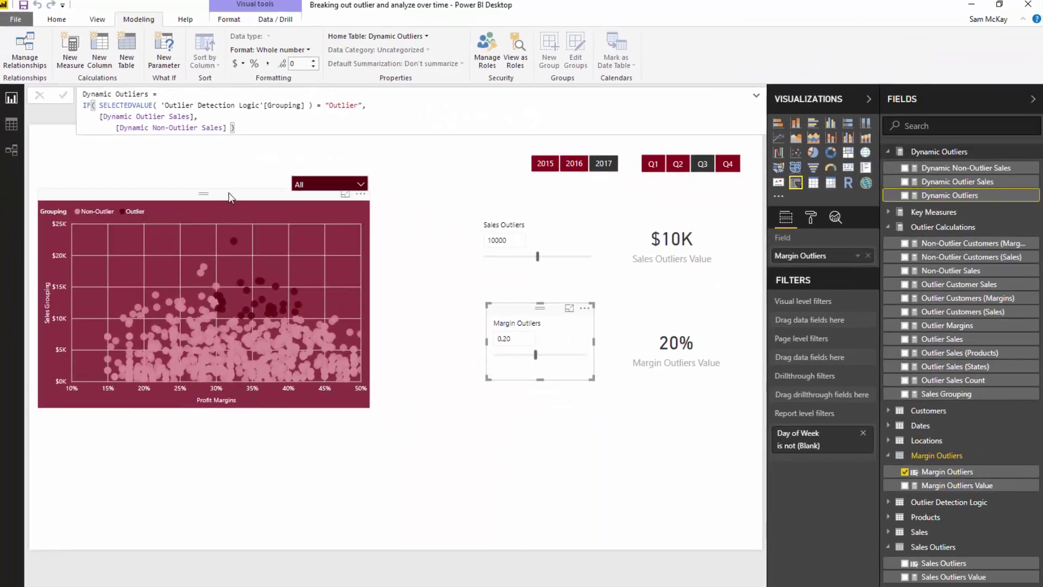
Step: Put the Dynamic Outliers measure on the outlier scatter chart's Y axis, replacing Sales Grouping
{"action": "left_click", "coordinate": [234, 197]}
{"action": "left_click", "coordinate": [949, 195]}
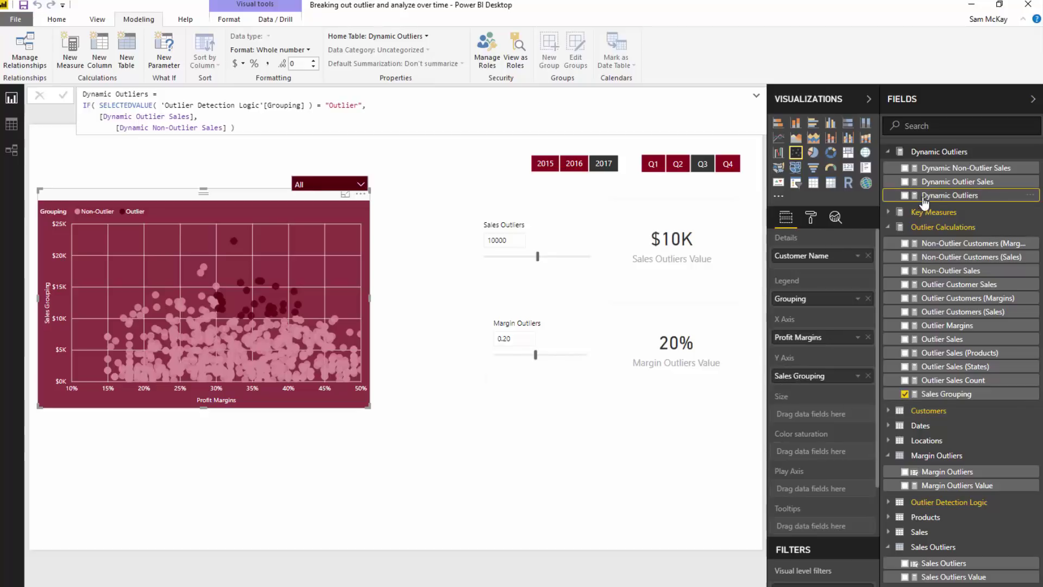
{"action": "left_click_drag", "start_coordinate": [923, 197], "coordinate": [816, 377]}
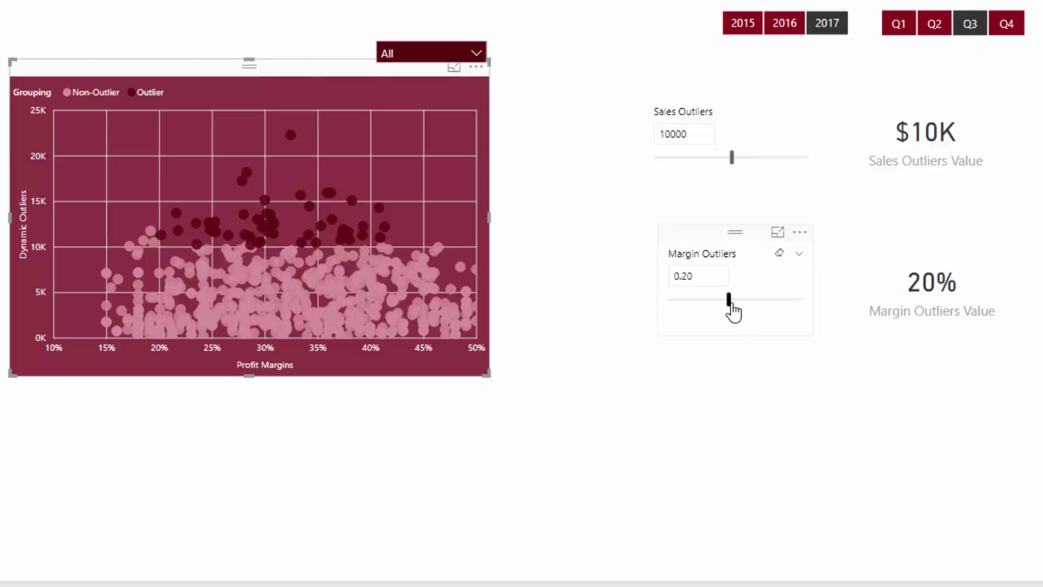
Step: Test the slicers: margin threshold to 25% then 30%, sales threshold to $5,000
{"action": "left_click_drag", "start_coordinate": [731, 303], "coordinate": [746, 300]}
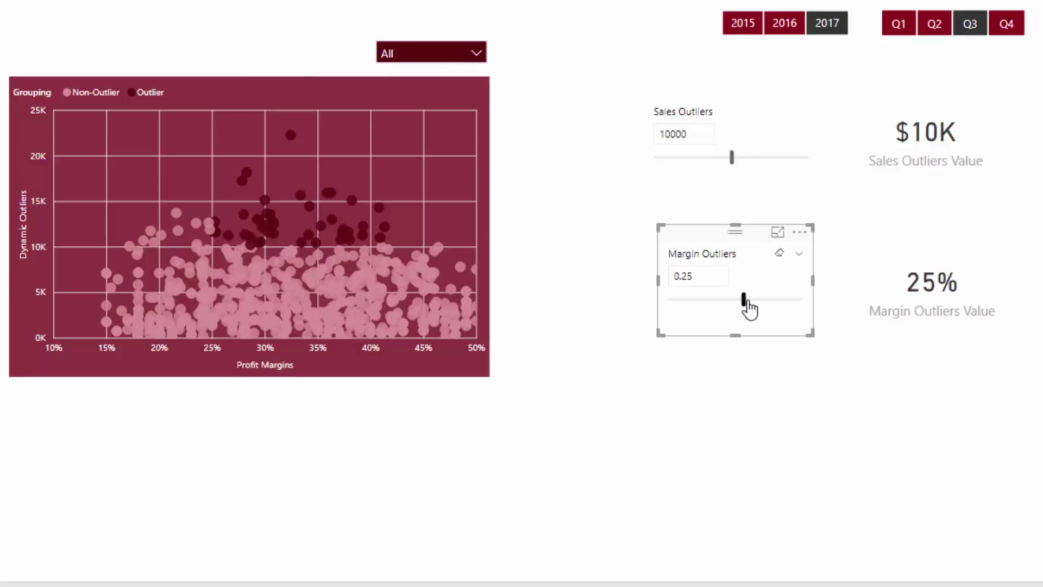
{"action": "left_click", "coordinate": [758, 300]}
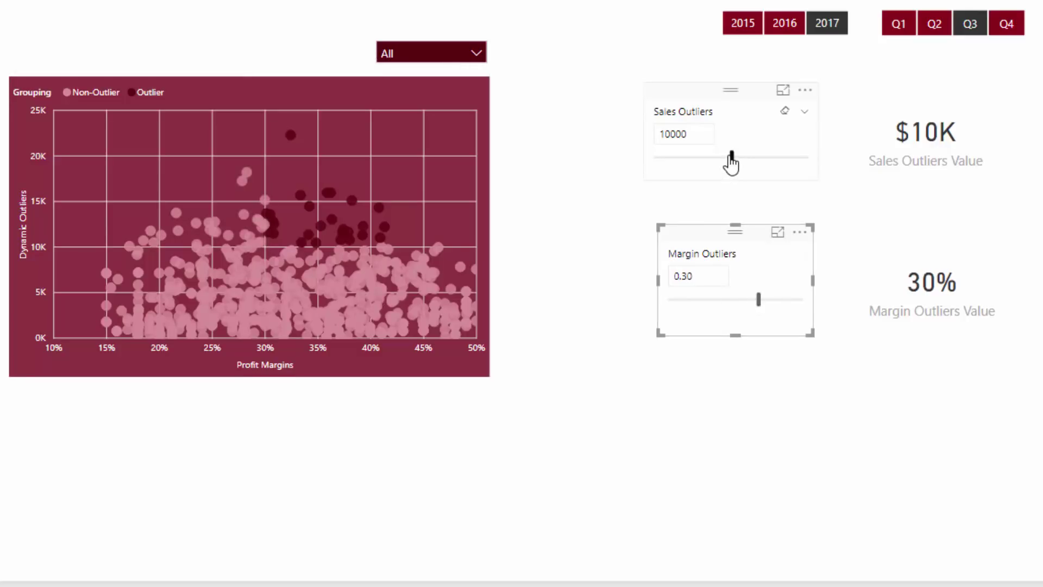
{"action": "left_click_drag", "start_coordinate": [730, 159], "coordinate": [690, 164]}
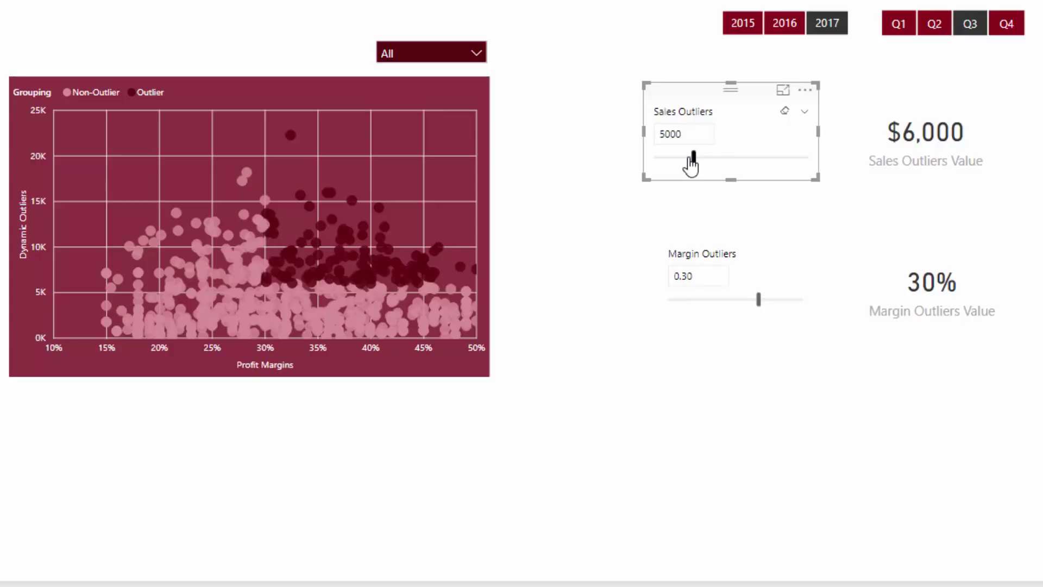
Step: Filter the chart to Q2, then back to Q3, and reset margin threshold to 25%
{"action": "left_click", "coordinate": [944, 22]}
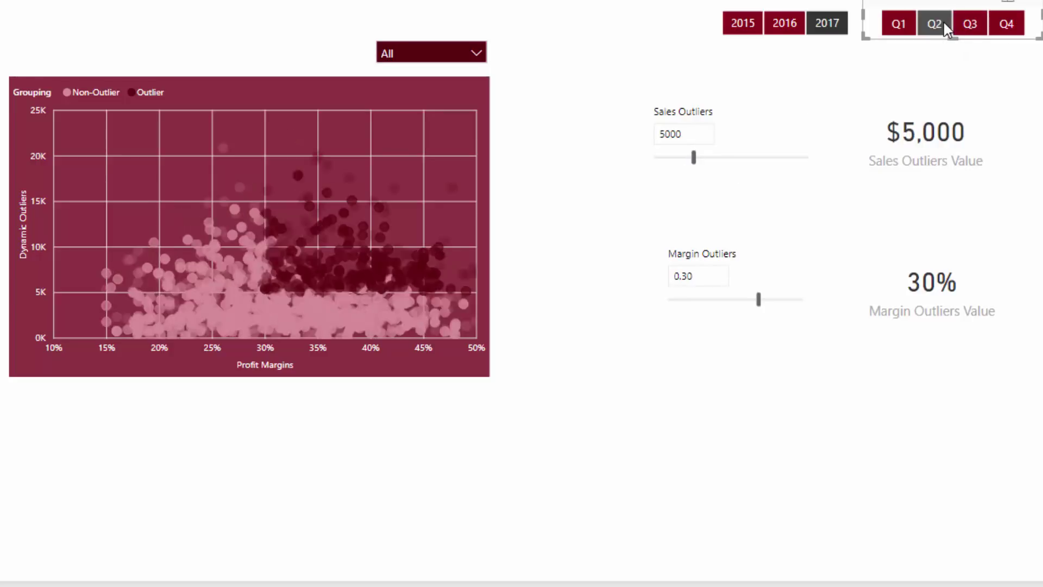
{"action": "left_click", "coordinate": [969, 34]}
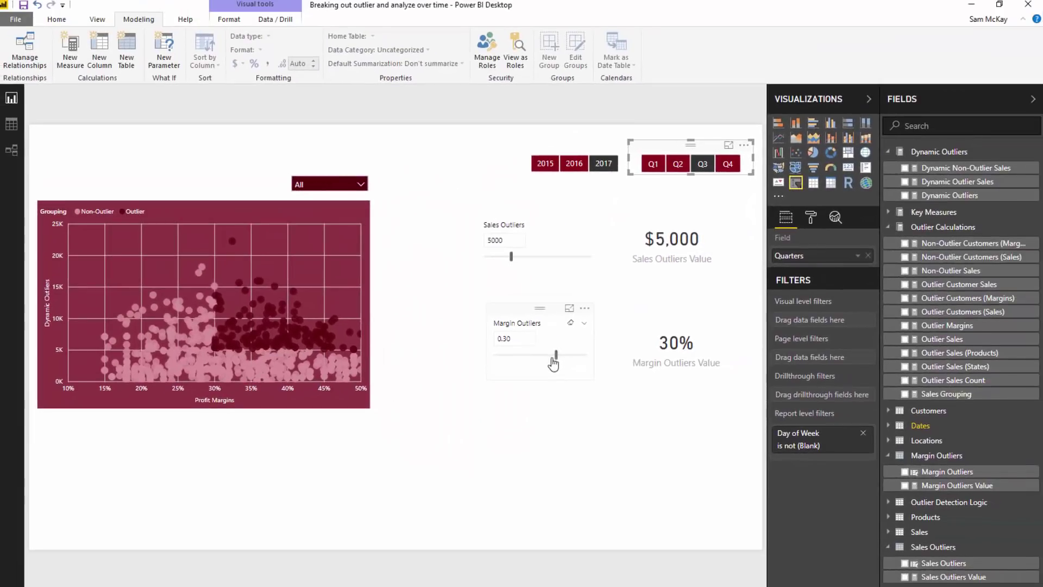
{"action": "left_click_drag", "start_coordinate": [759, 298], "coordinate": [743, 299]}
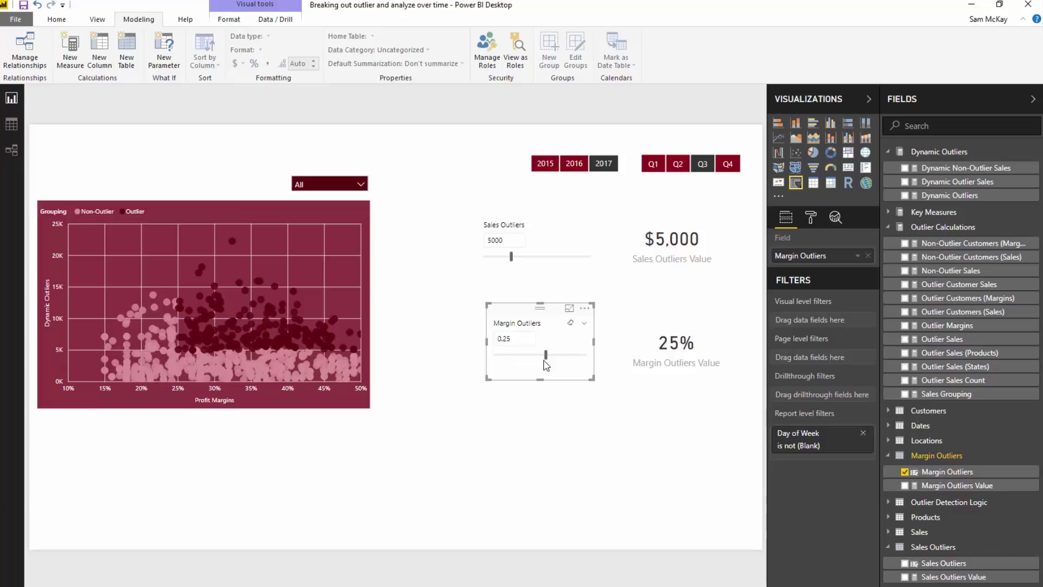
Step: Review the Dynamic Outlier Sales formula's [Sales Outliers Value] reference without changing it
{"action": "left_click", "coordinate": [969, 181]}
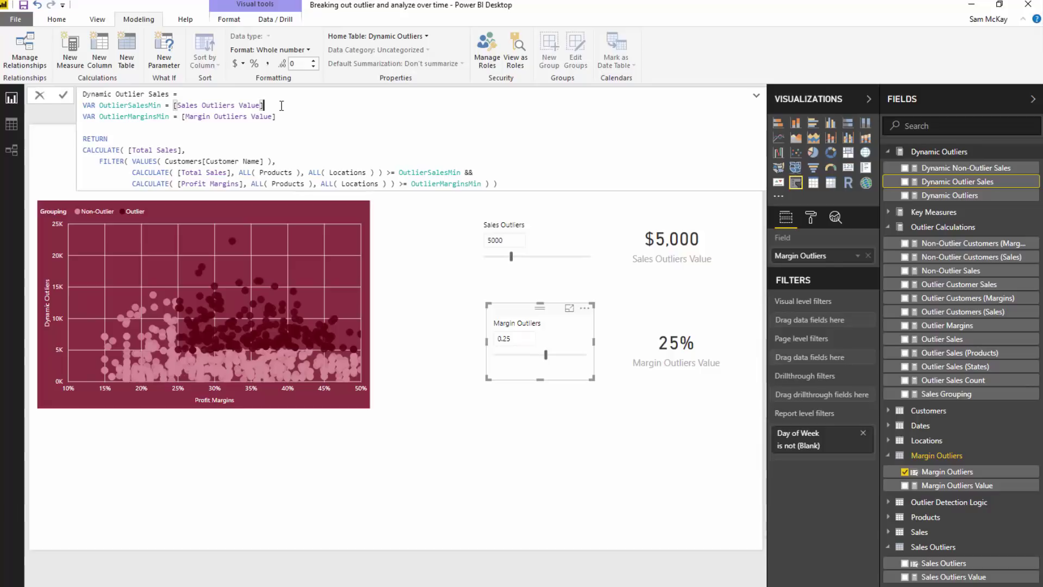
{"action": "left_click_drag", "start_coordinate": [264, 105], "coordinate": [176, 103]}
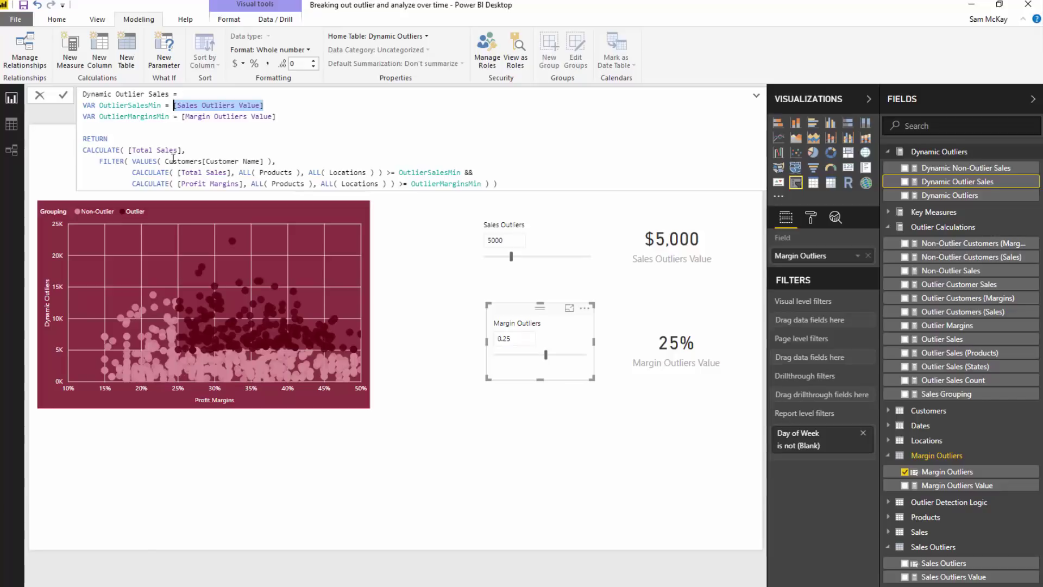
{"action": "key", "text": "Escape"}
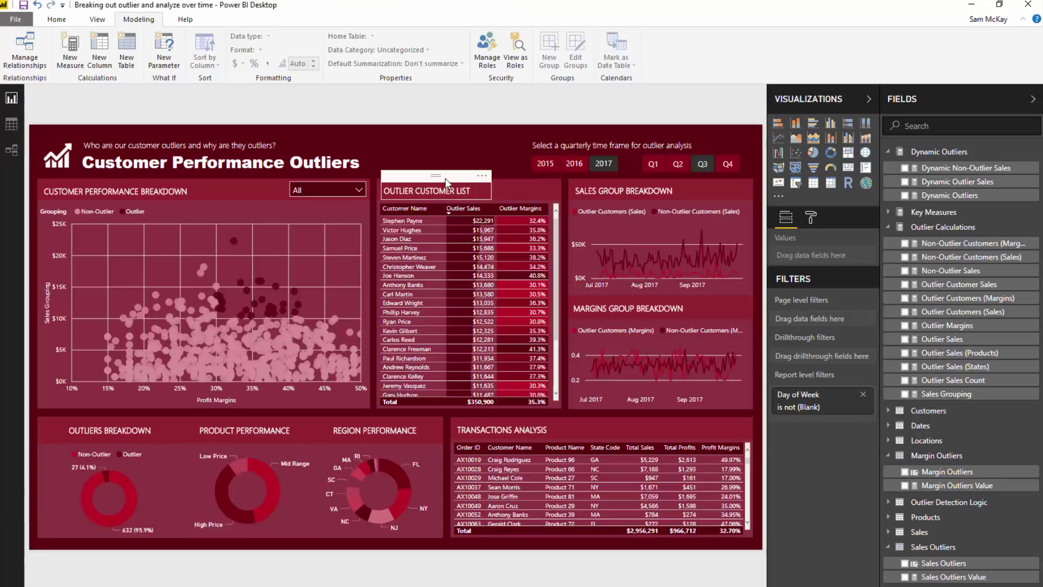
Step: Examine the Sales Group Breakdown chart on the Customer Performance Outliers dashboard
{"action": "mouse_move", "coordinate": [646, 231]}
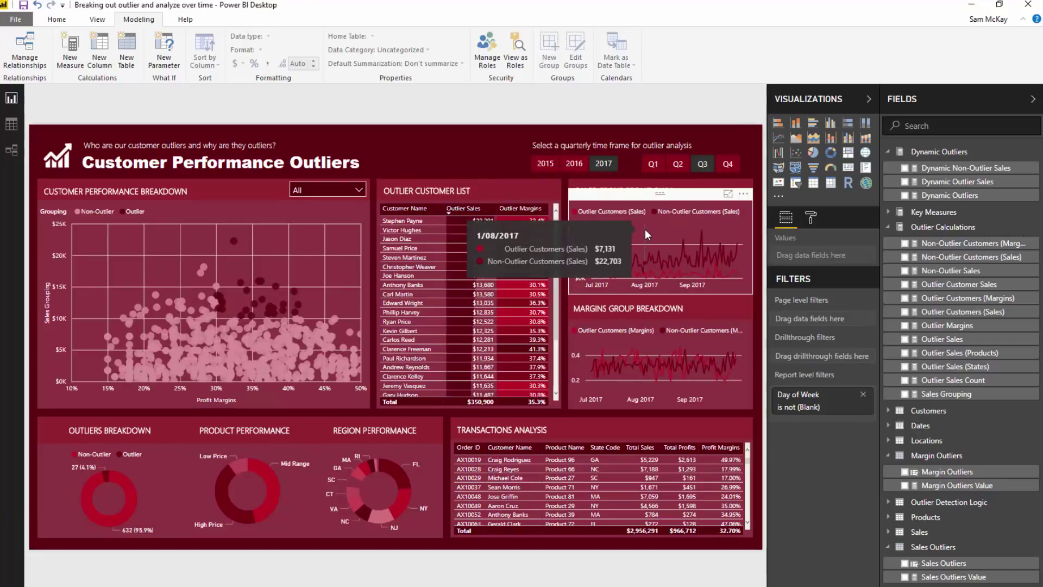